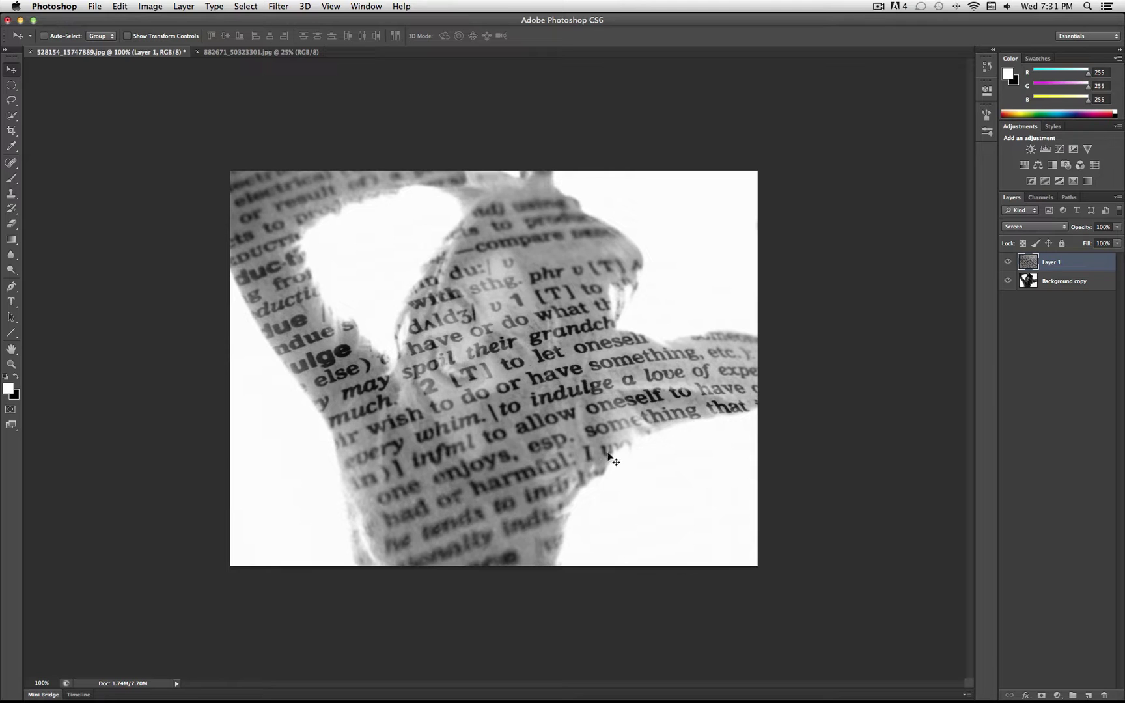
Step: Revert 528154_15747889.jpg to its original Background-only portrait, discarding the text overlay
click(95, 6)
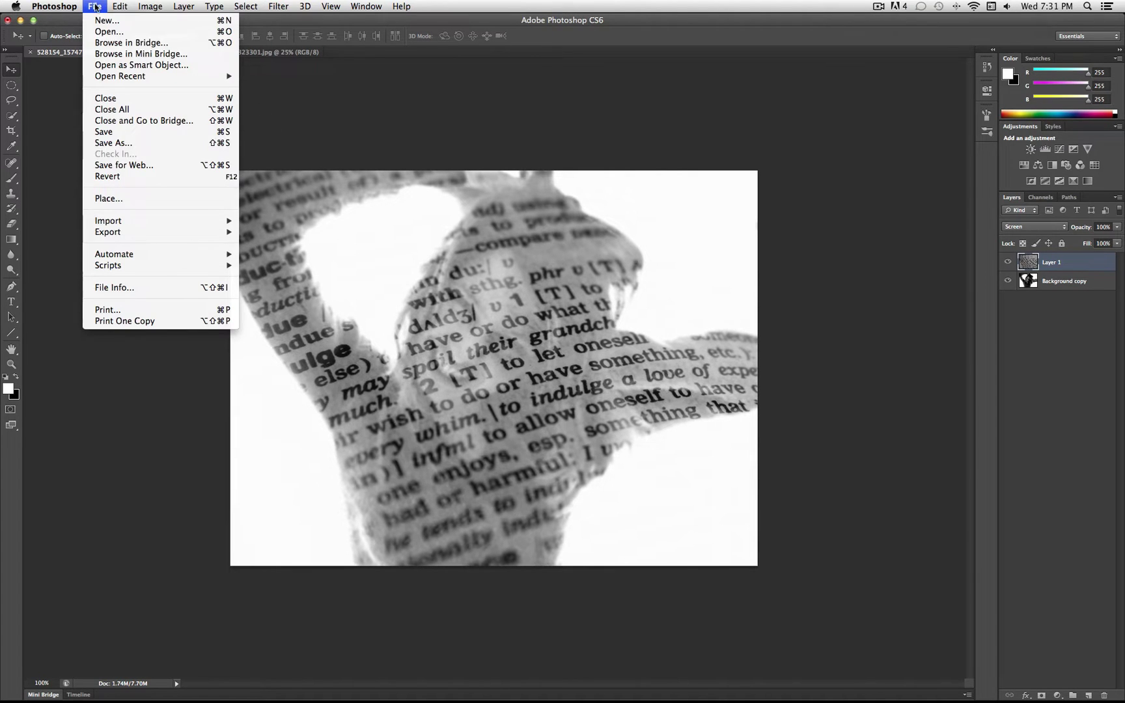
click(495, 264)
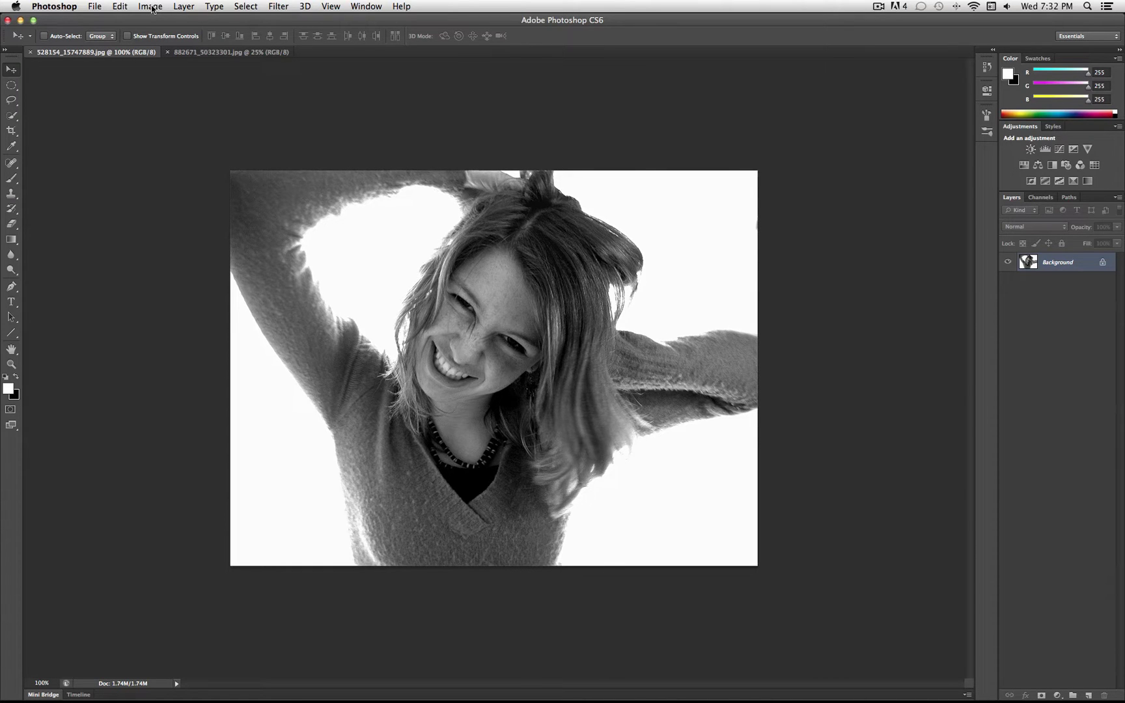
Step: Apply Levels to the portrait with input values 70, 1.00 and 203
click(155, 7)
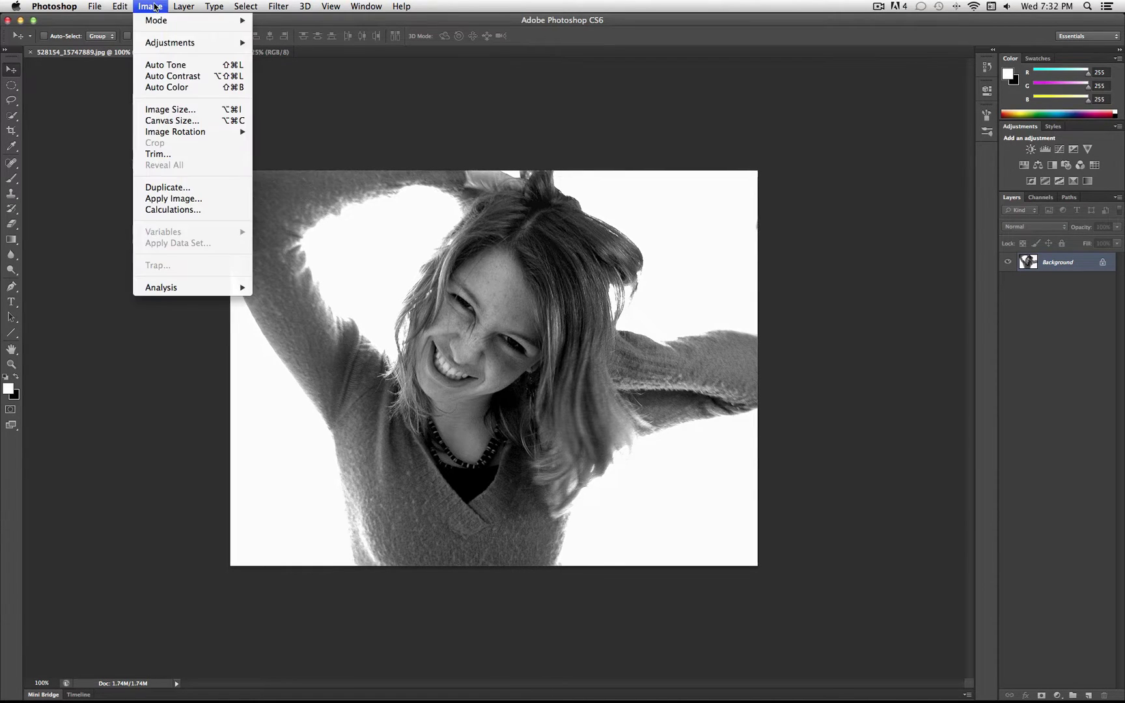
mouse_move(185, 48)
click(274, 56)
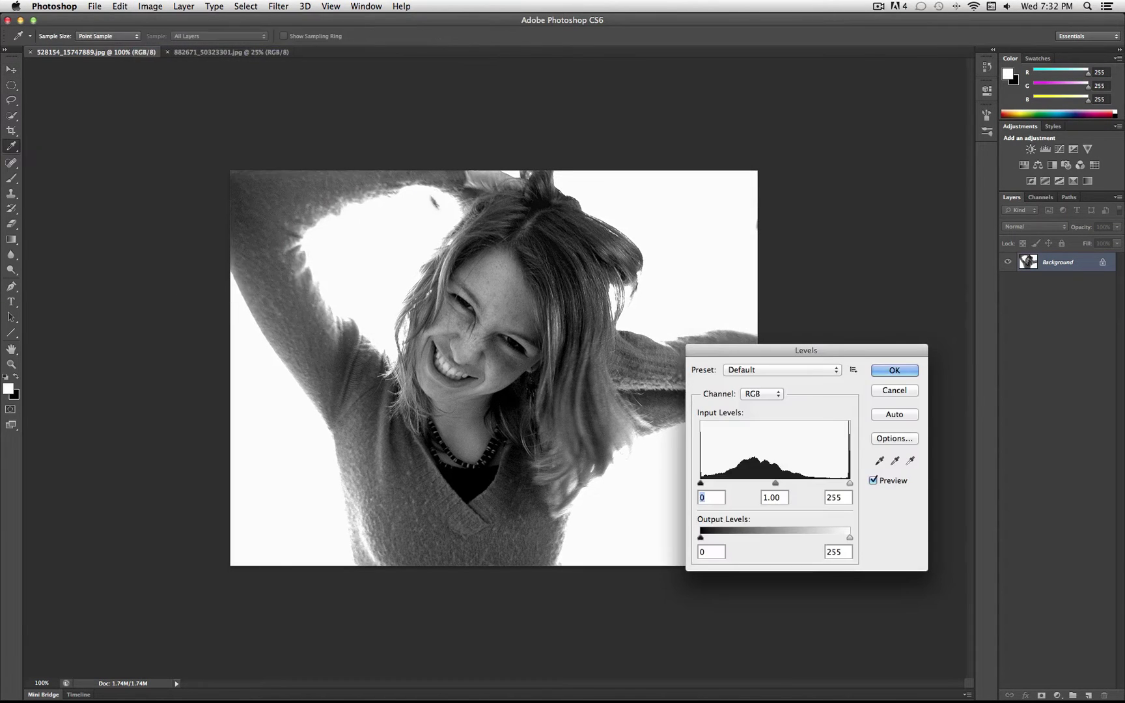
drag(828, 347, 880, 280)
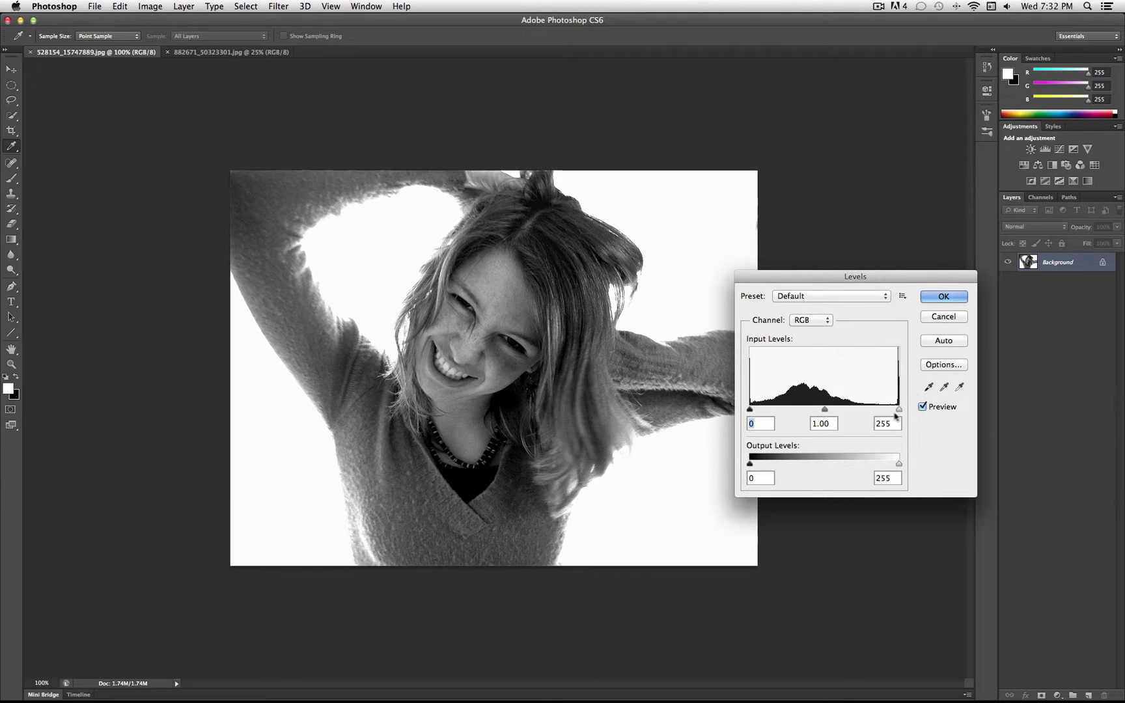
drag(899, 409, 872, 412)
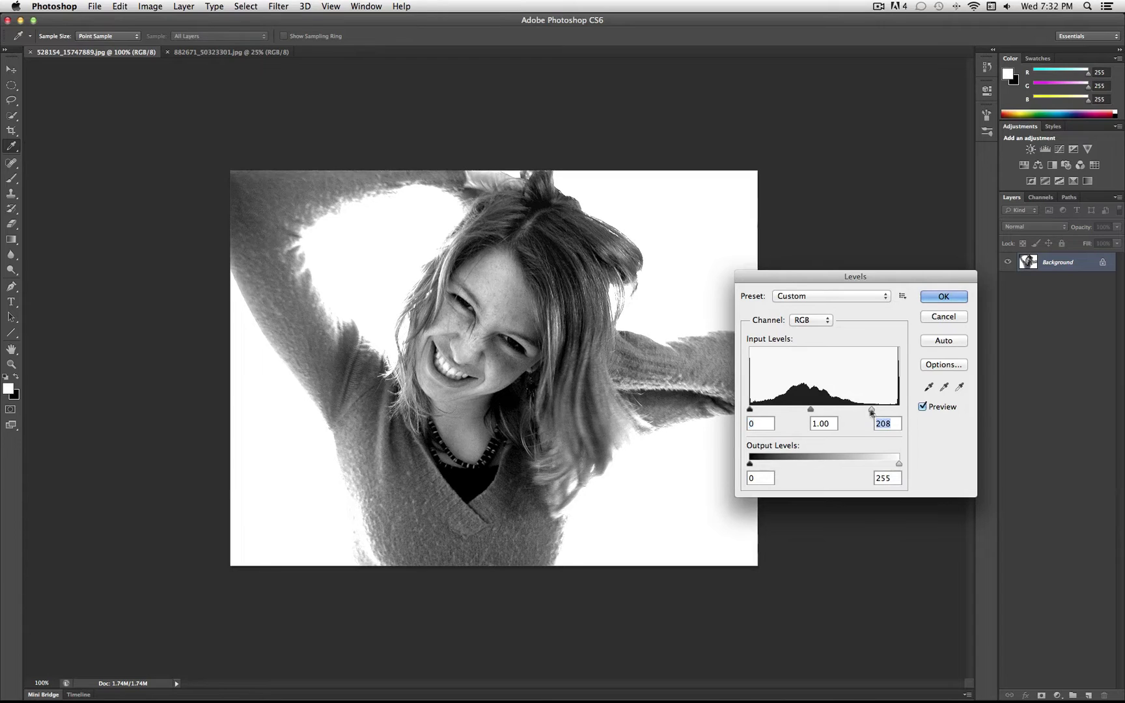
drag(750, 411, 790, 410)
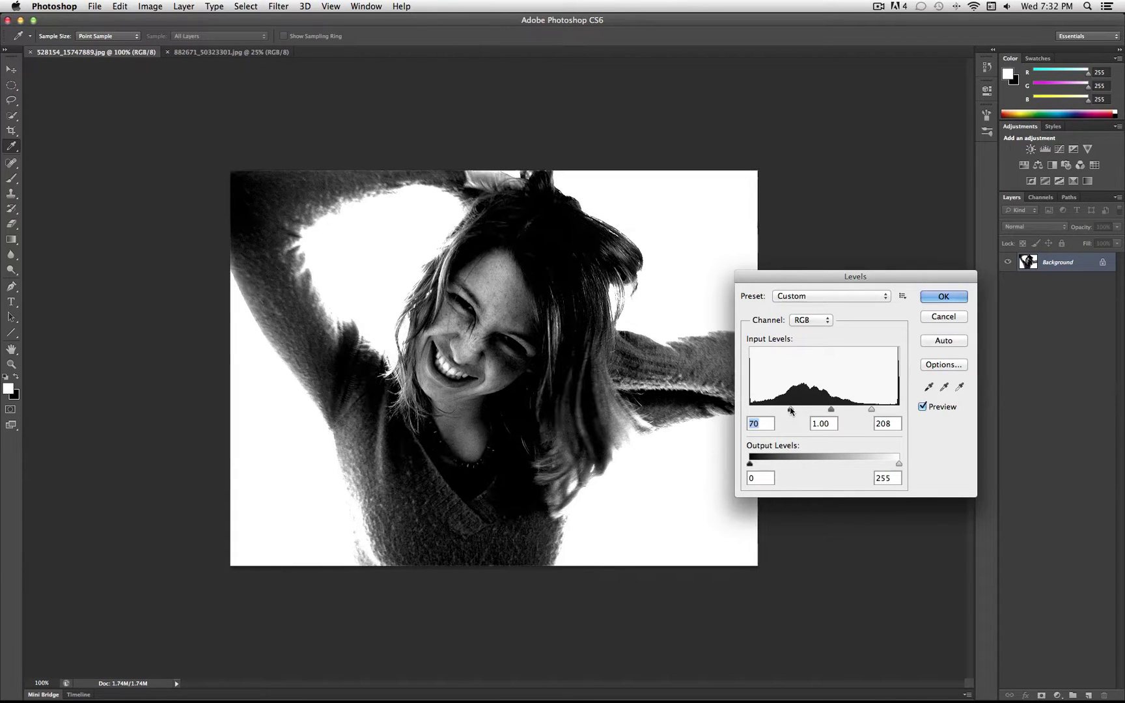
drag(872, 410, 870, 412)
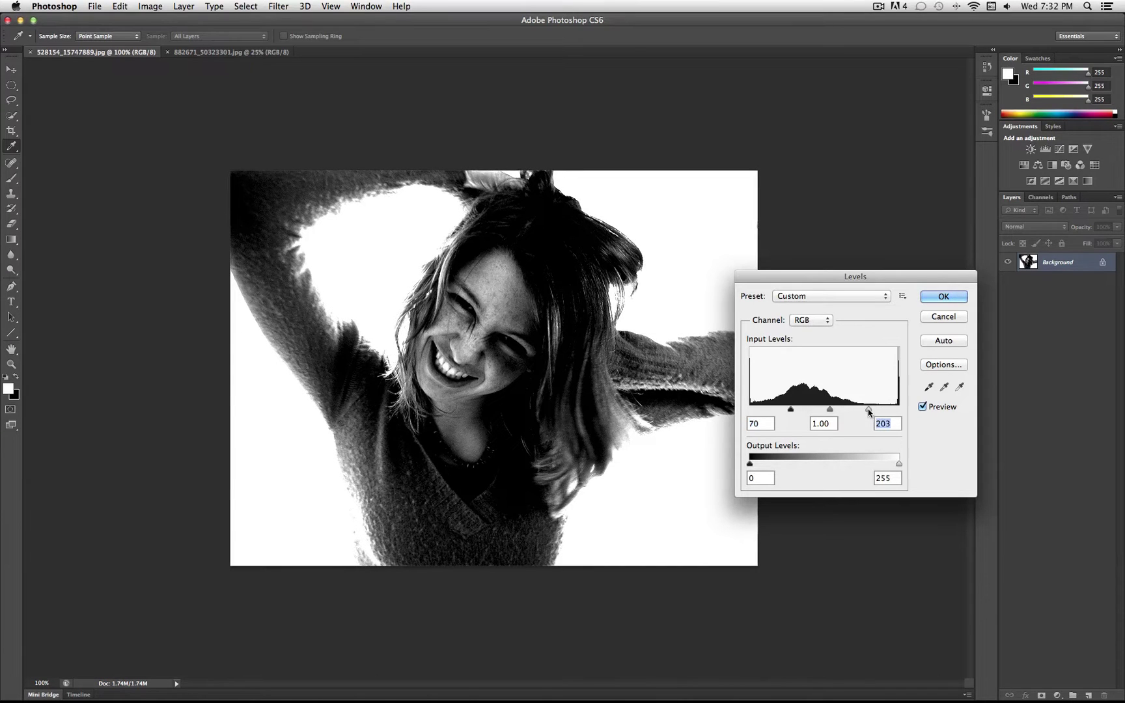
Step: Confirm the Levels change, then soften the portrait with a Gaussian Blur of about 1.6 pixels
click(944, 297)
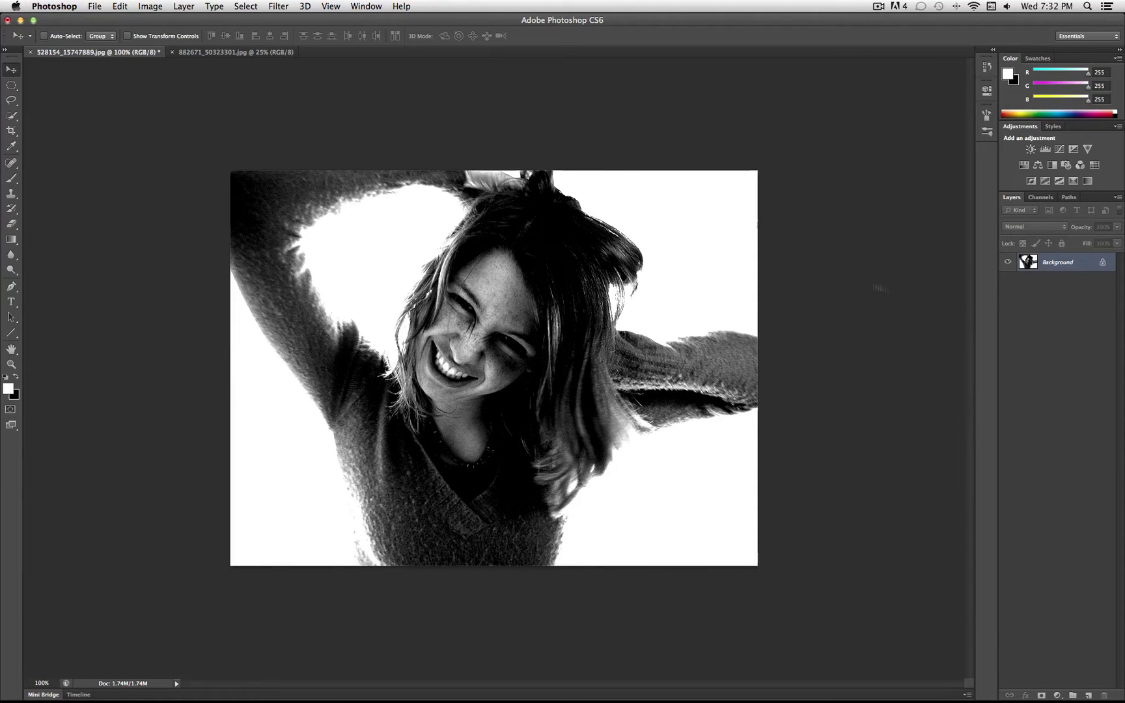
click(278, 6)
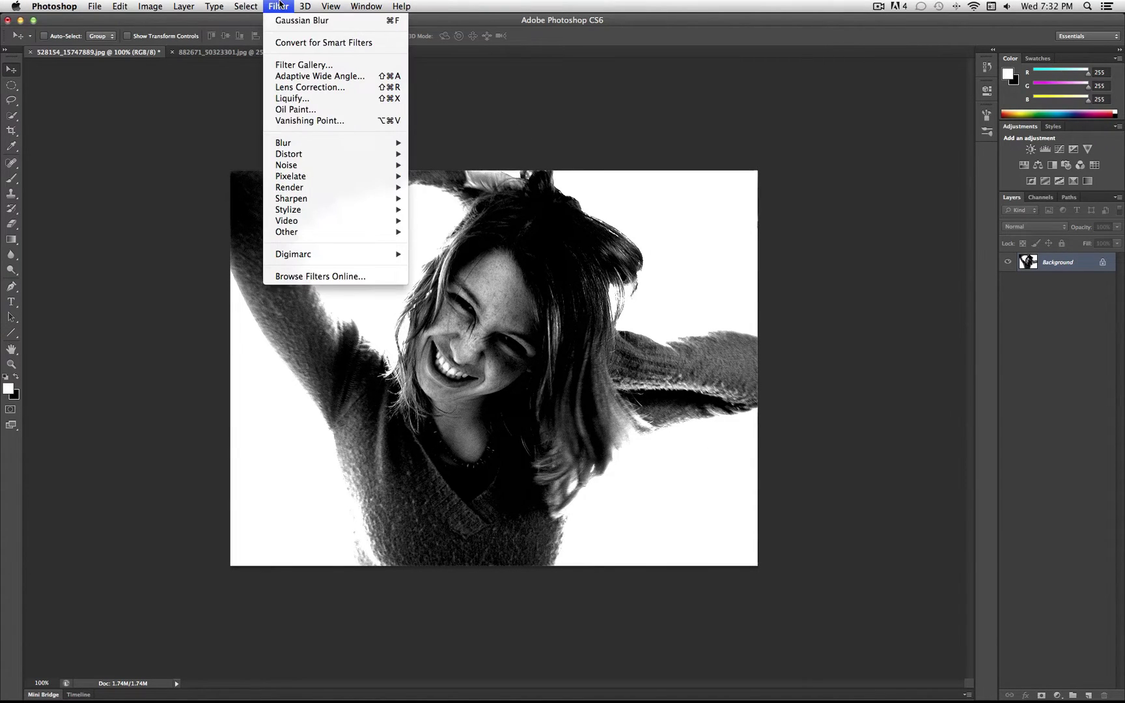
mouse_move(316, 145)
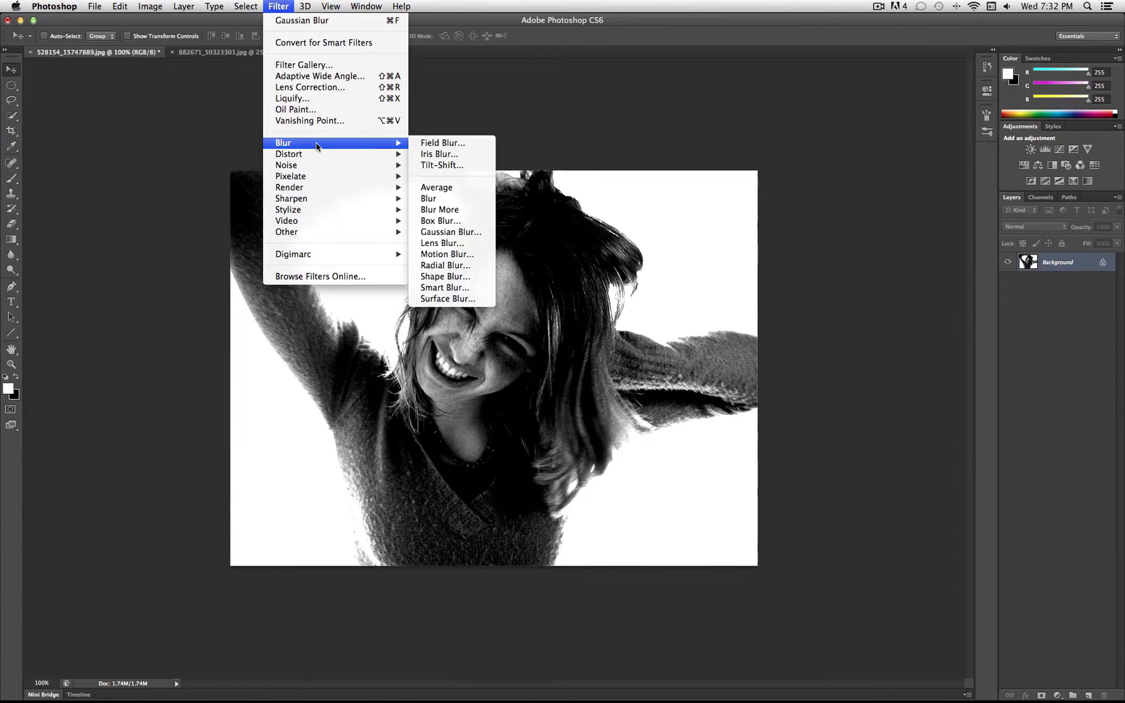
click(472, 237)
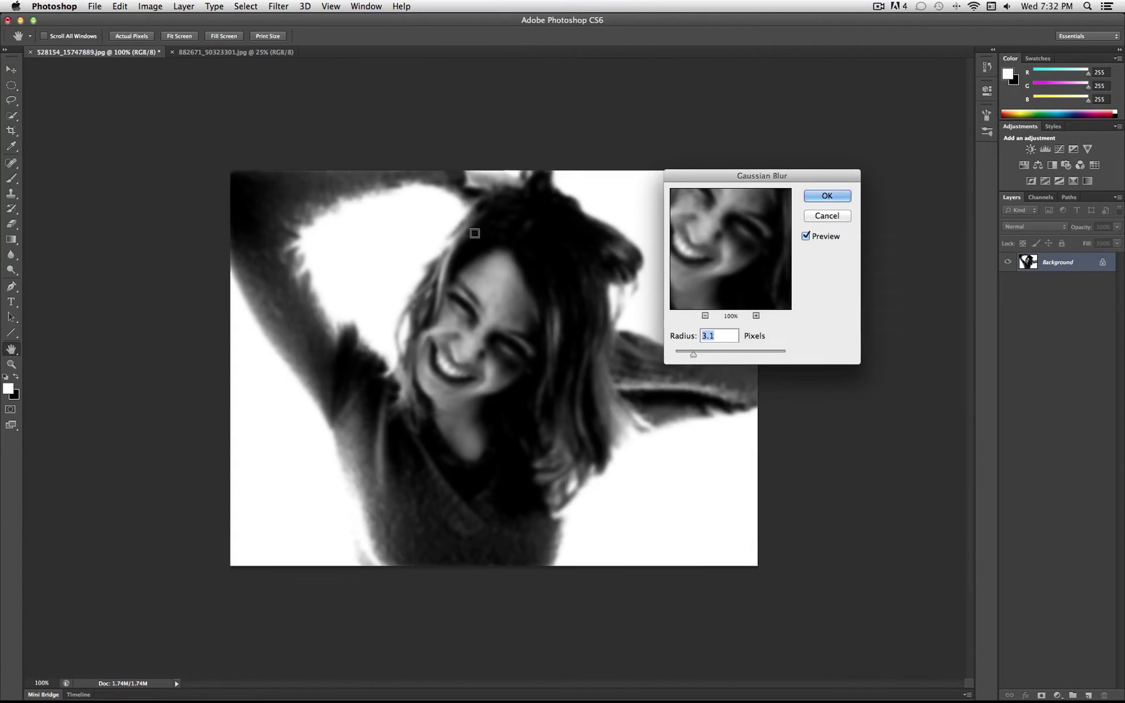
drag(689, 358, 682, 357)
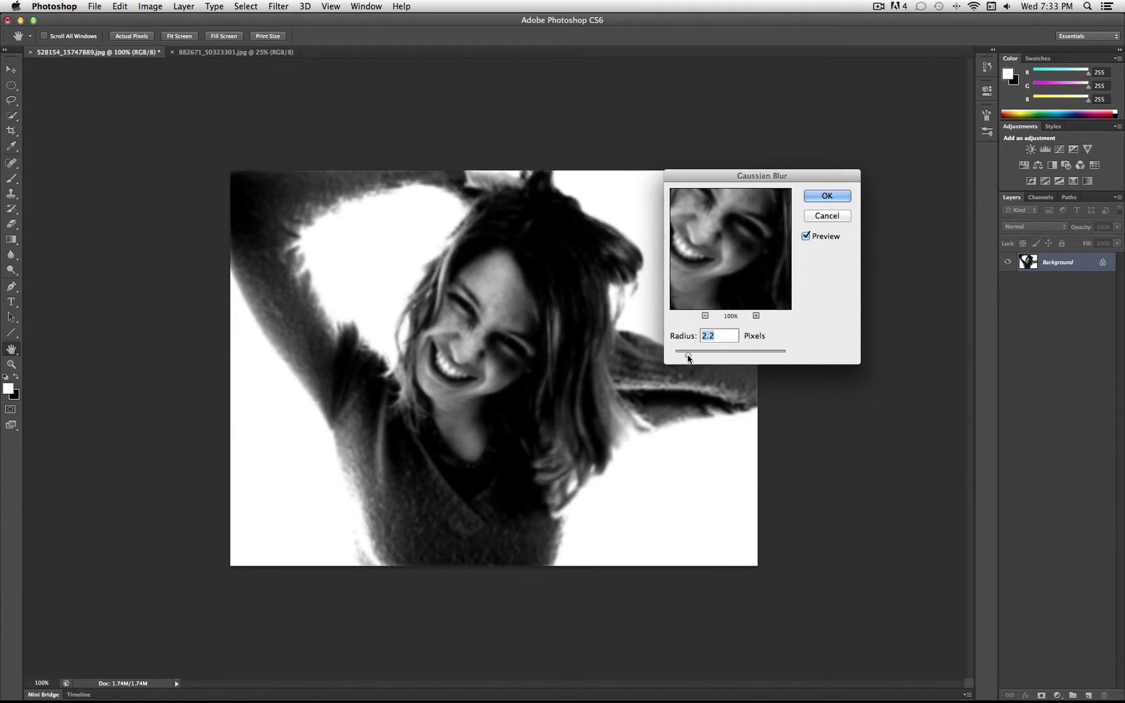
drag(686, 357, 689, 356)
click(841, 198)
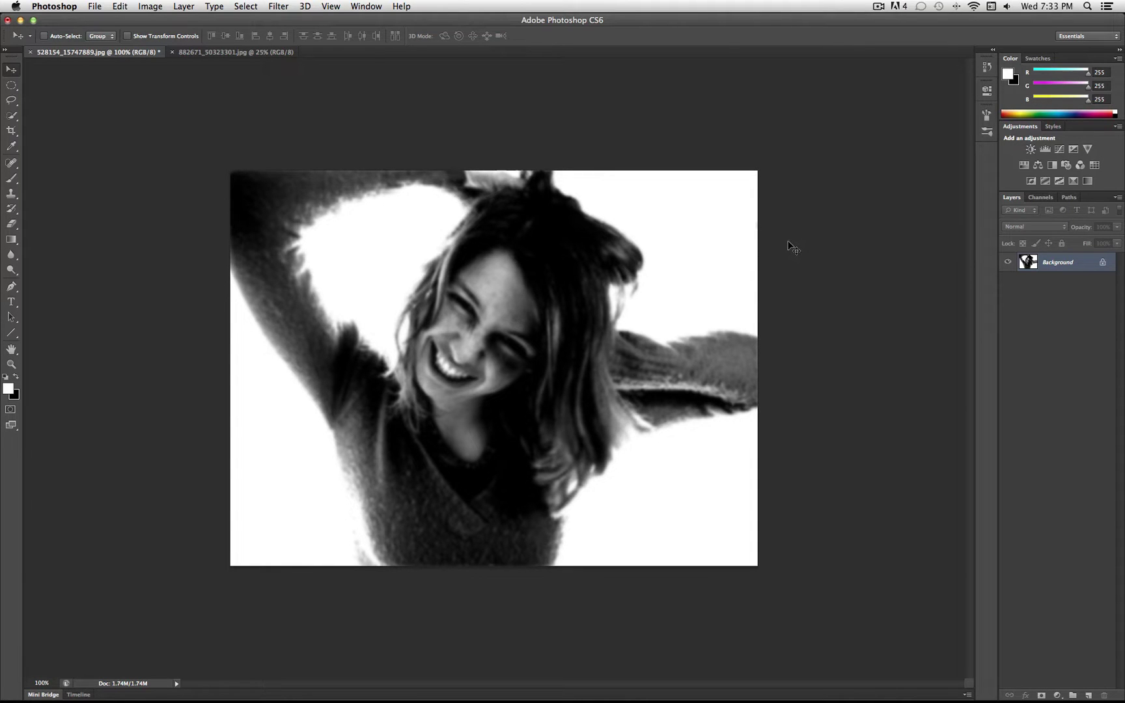
Step: Copy the dictionary photo into the portrait document as a new layer
click(248, 55)
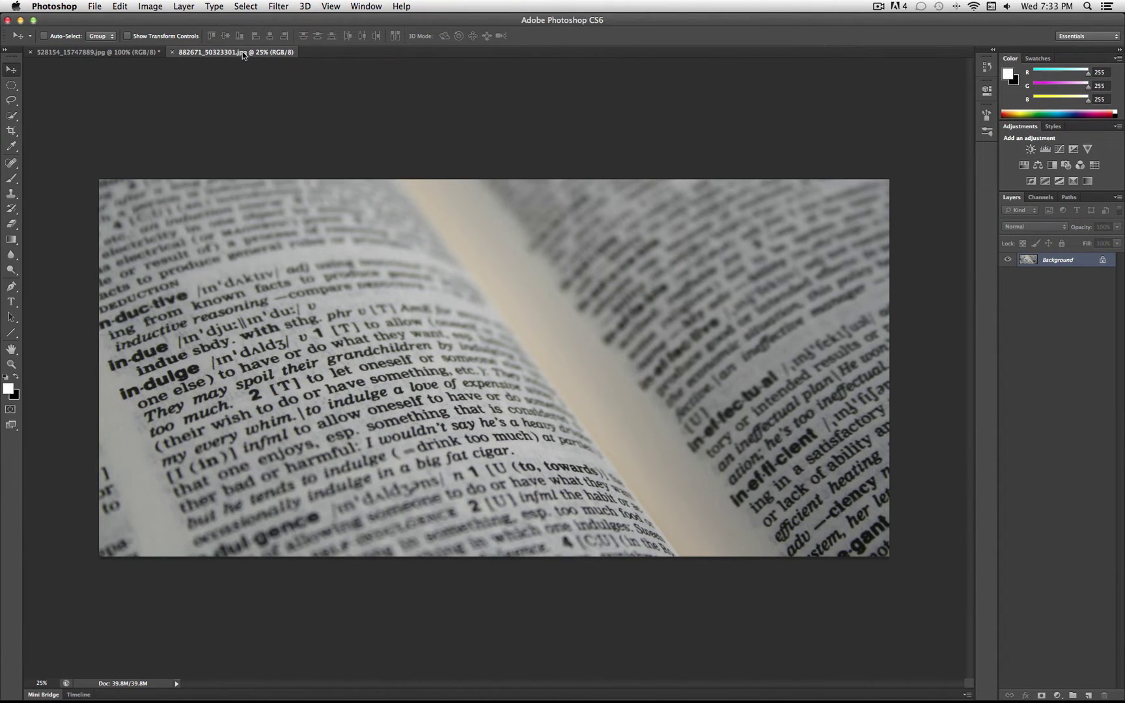
drag(242, 52, 435, 413)
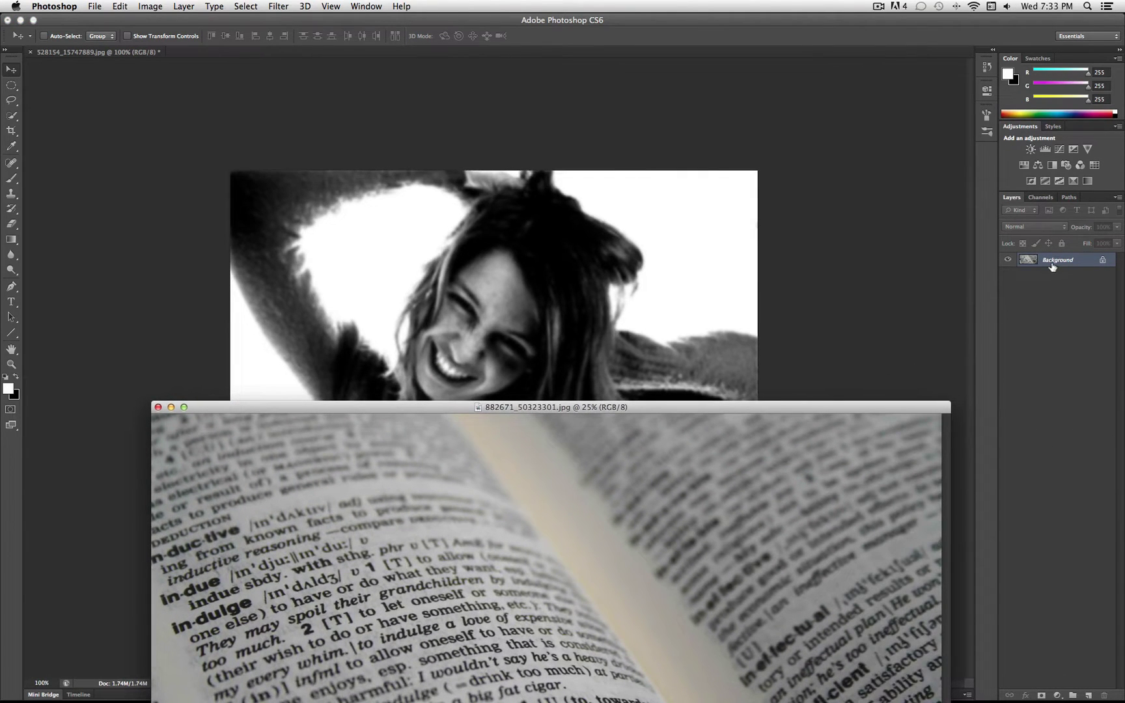
drag(1061, 262, 562, 260)
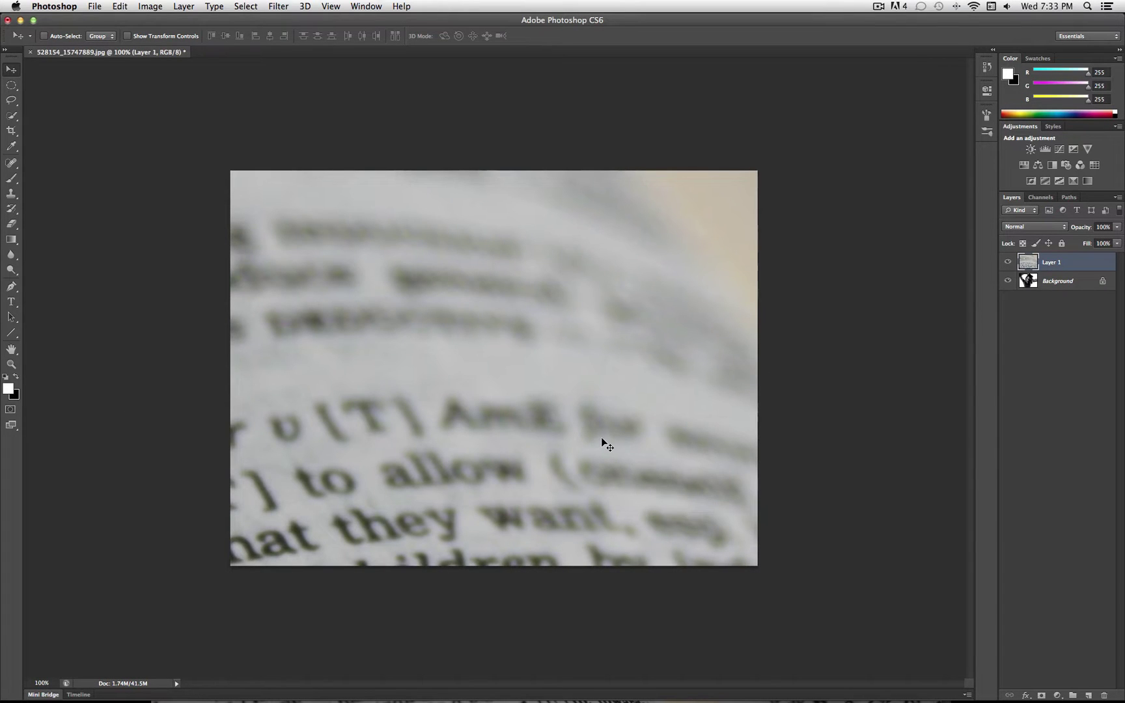
Step: Position the dictionary text over the portrait, briefly hiding the layer to compare
drag(540, 376, 611, 264)
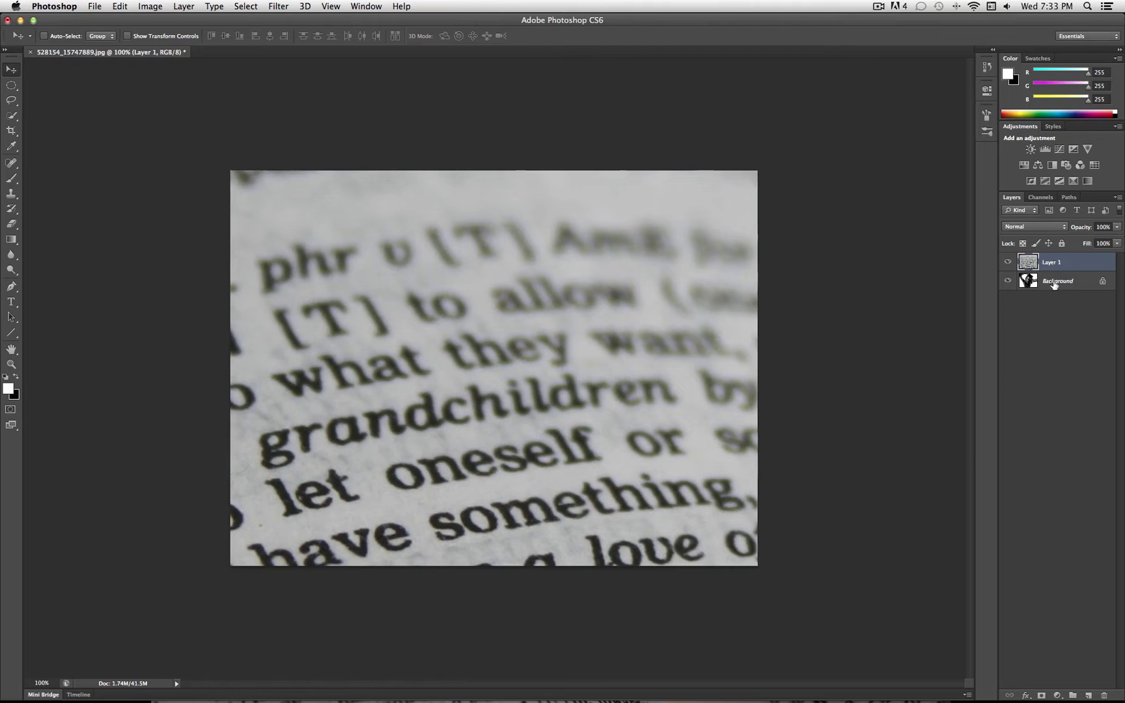
click(1009, 263)
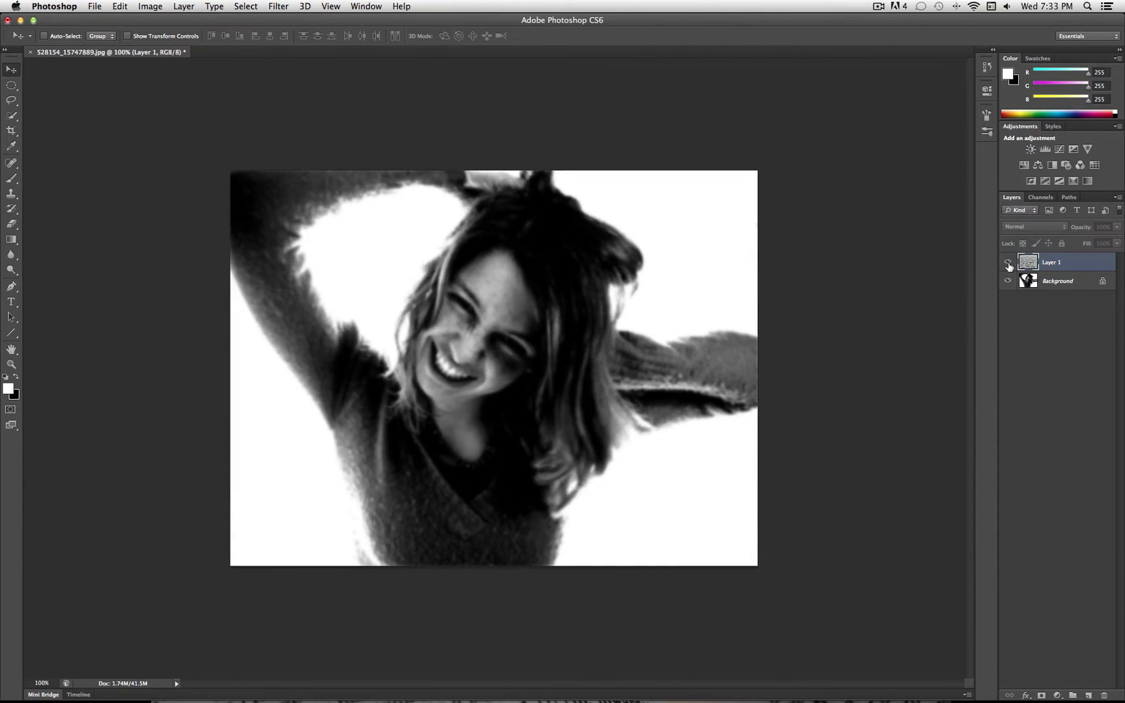
click(1008, 264)
drag(381, 588, 722, 331)
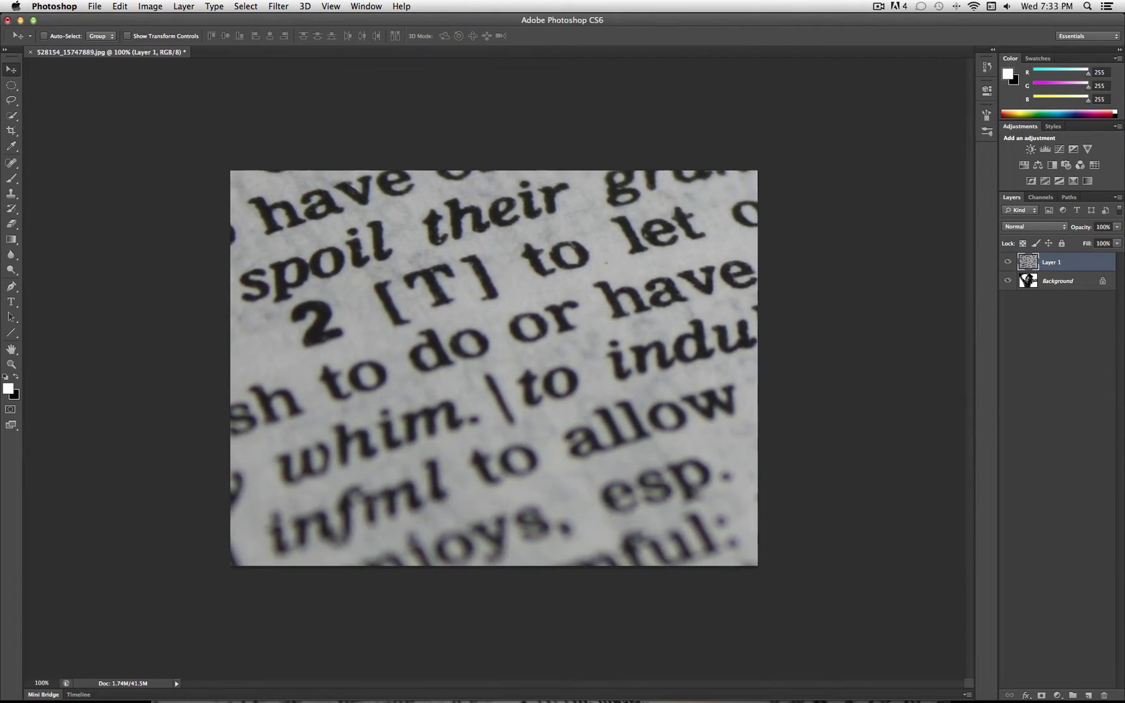
drag(349, 188, 590, 454)
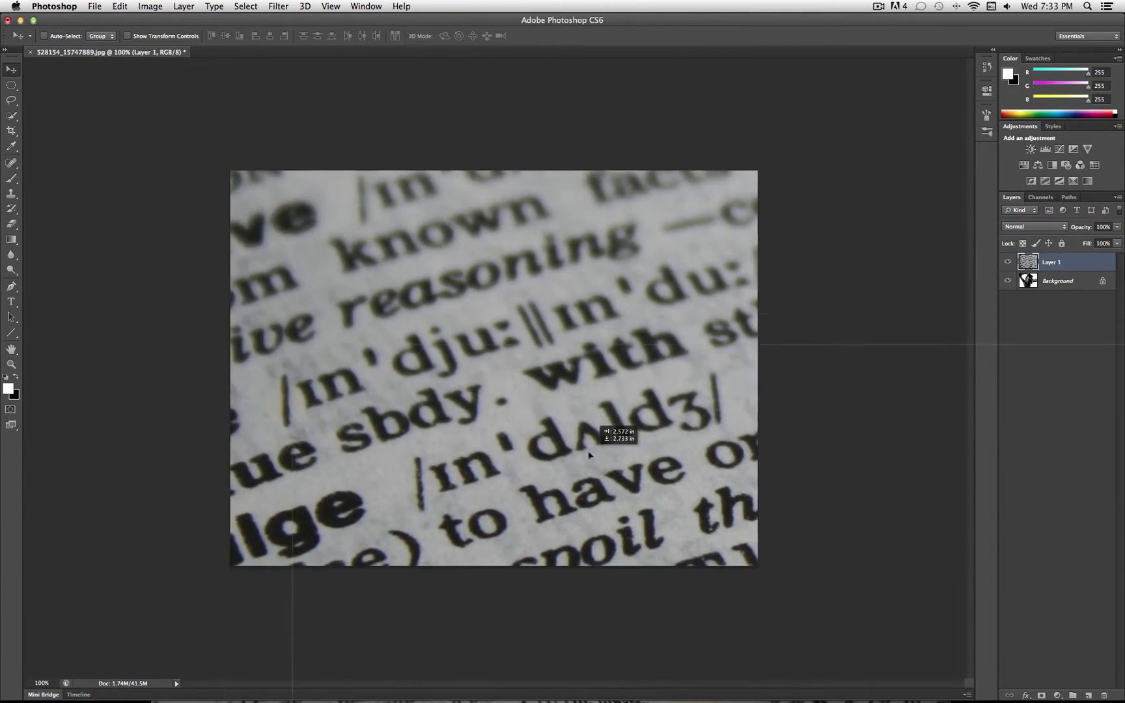
drag(470, 241, 511, 363)
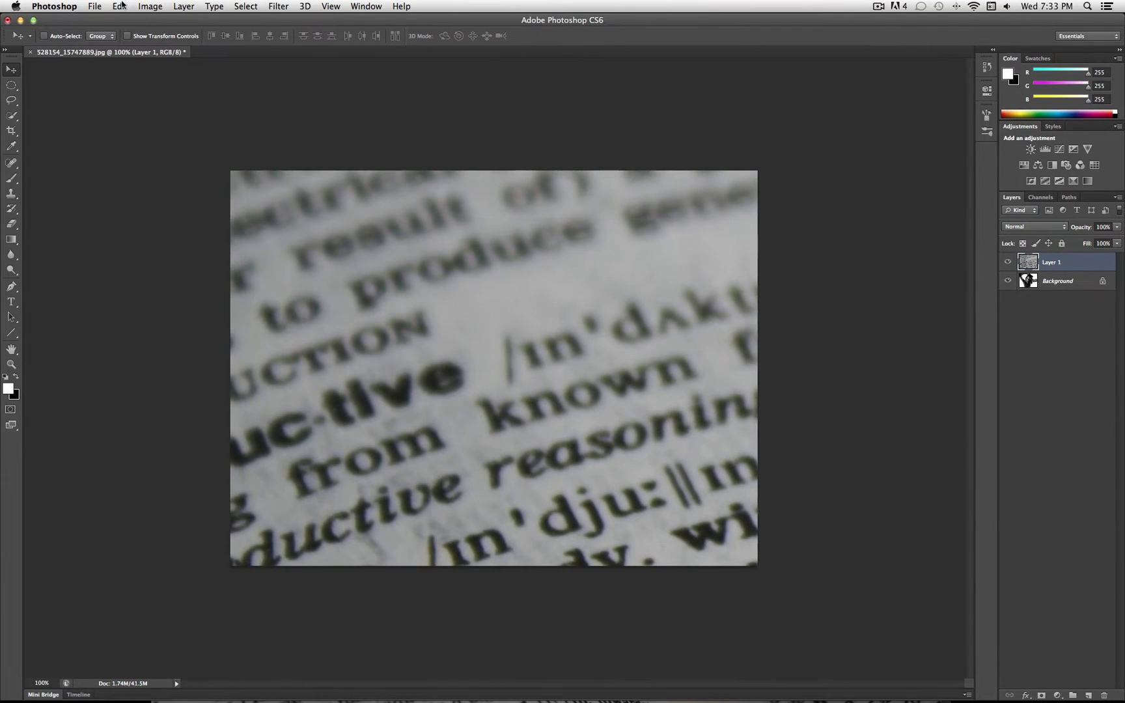
Step: Free Transform Layer 1 down to about 36.7% and position it to cover the canvas
click(121, 6)
mouse_move(193, 268)
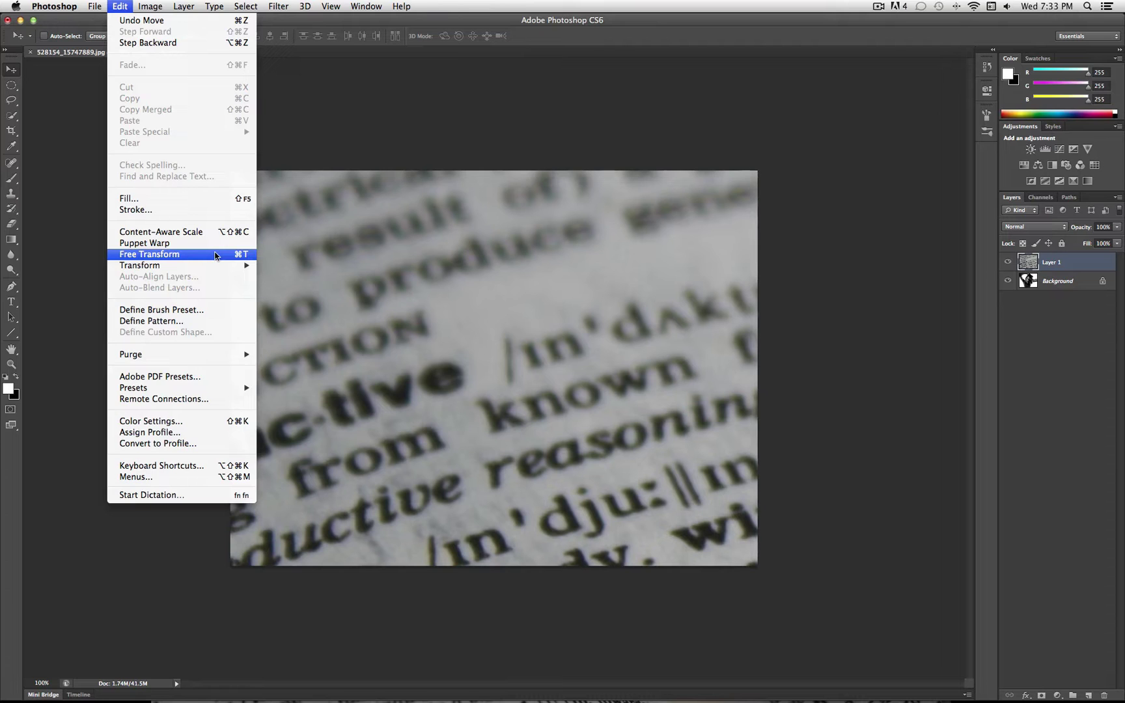
click(215, 255)
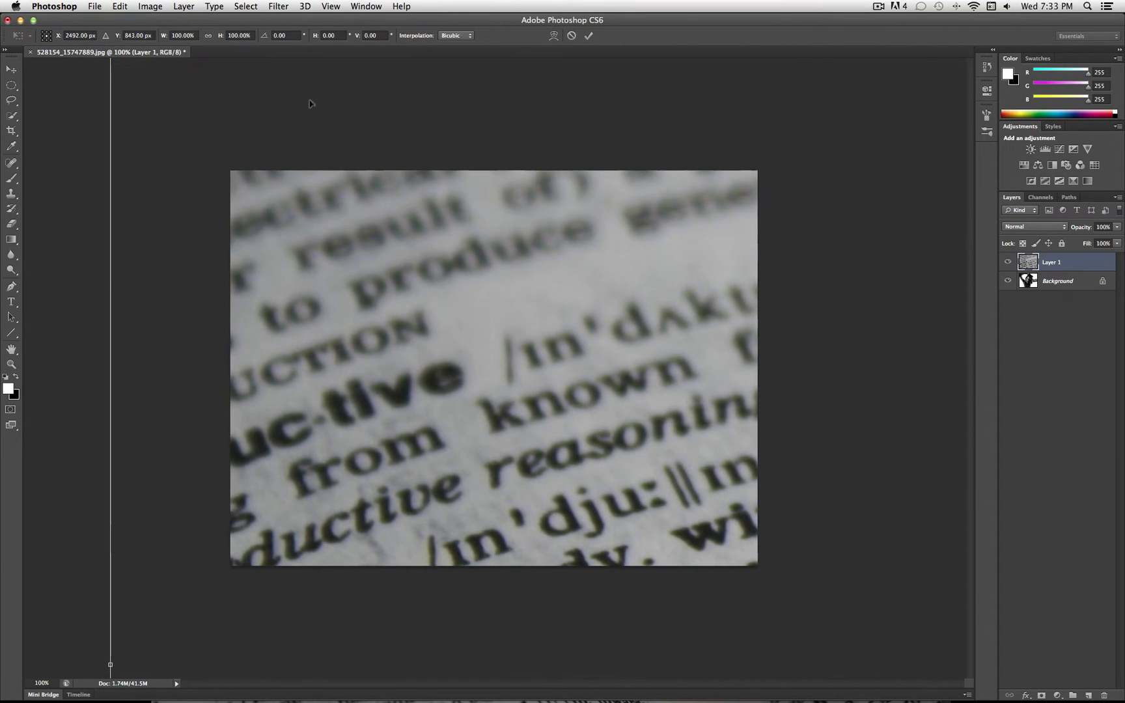
drag(306, 234, 314, 322)
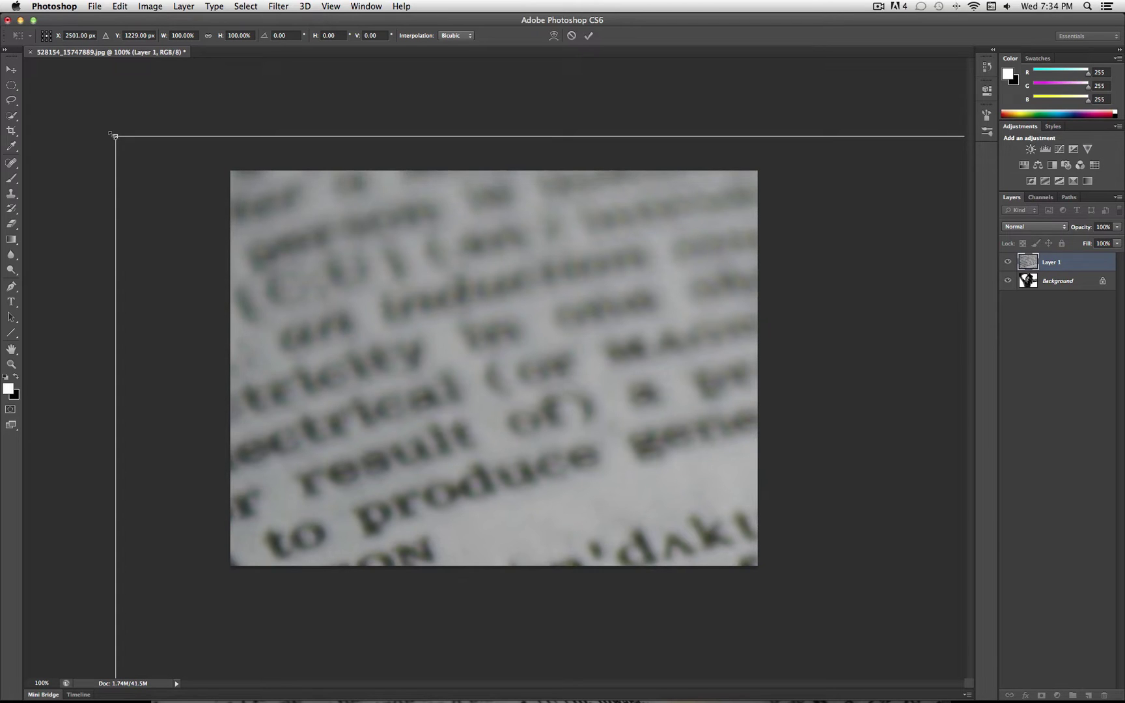
drag(119, 141, 683, 474)
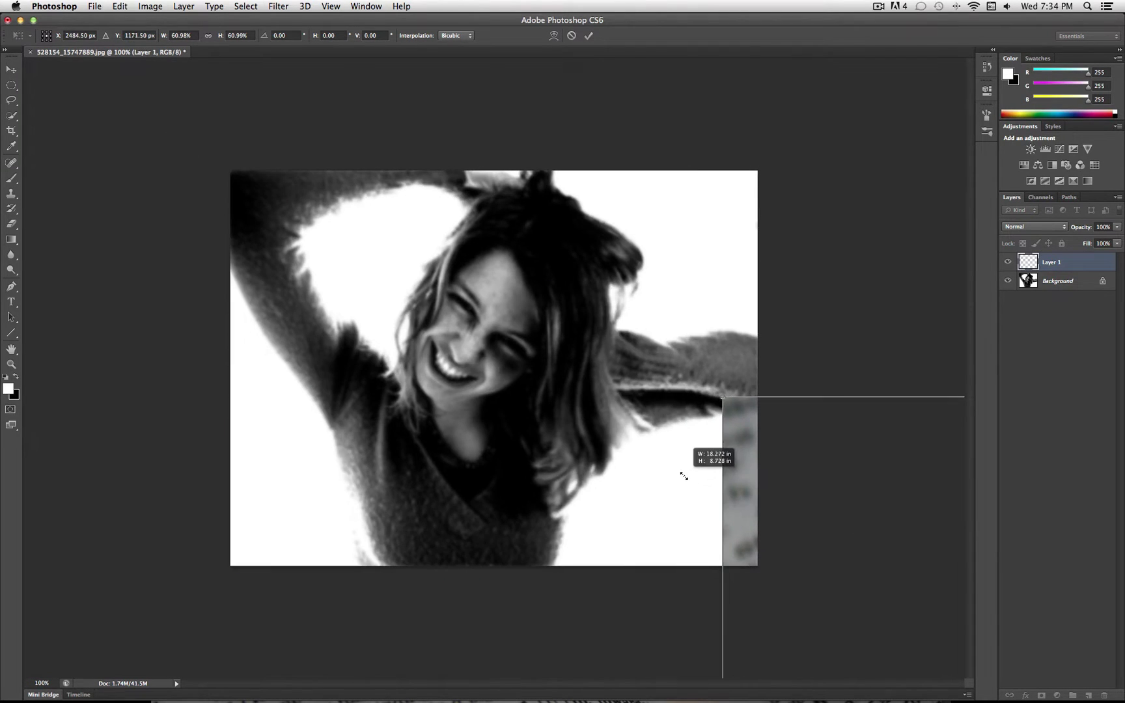
drag(793, 481, 205, 162)
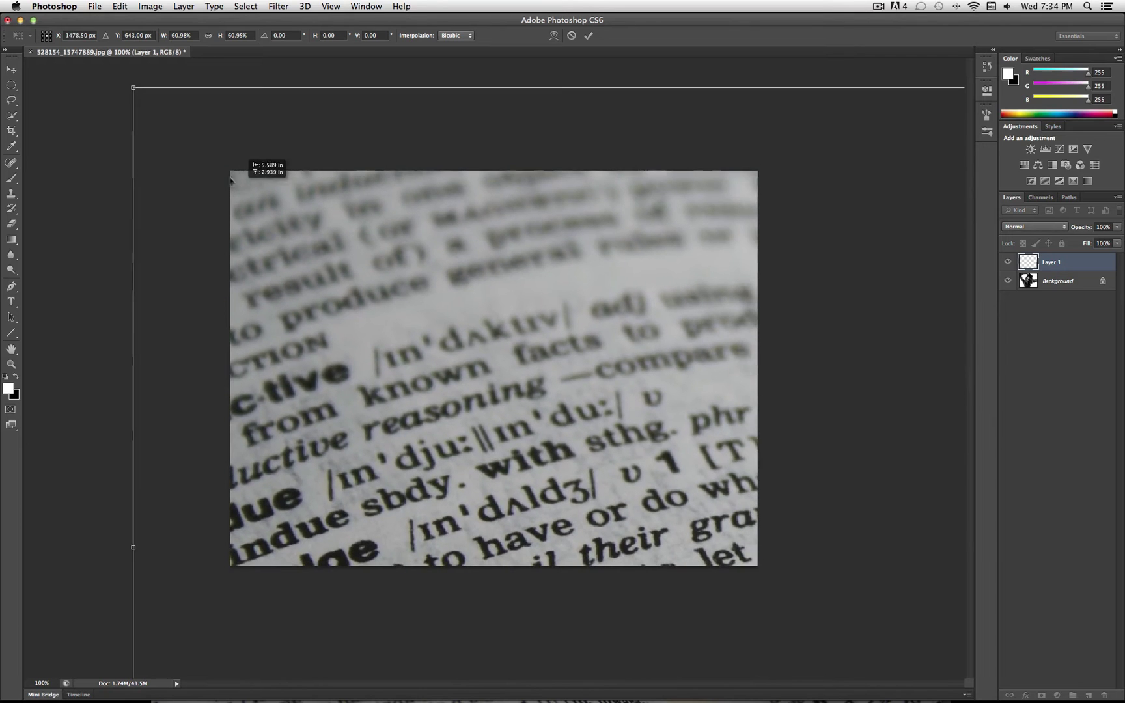
drag(168, 112, 368, 267)
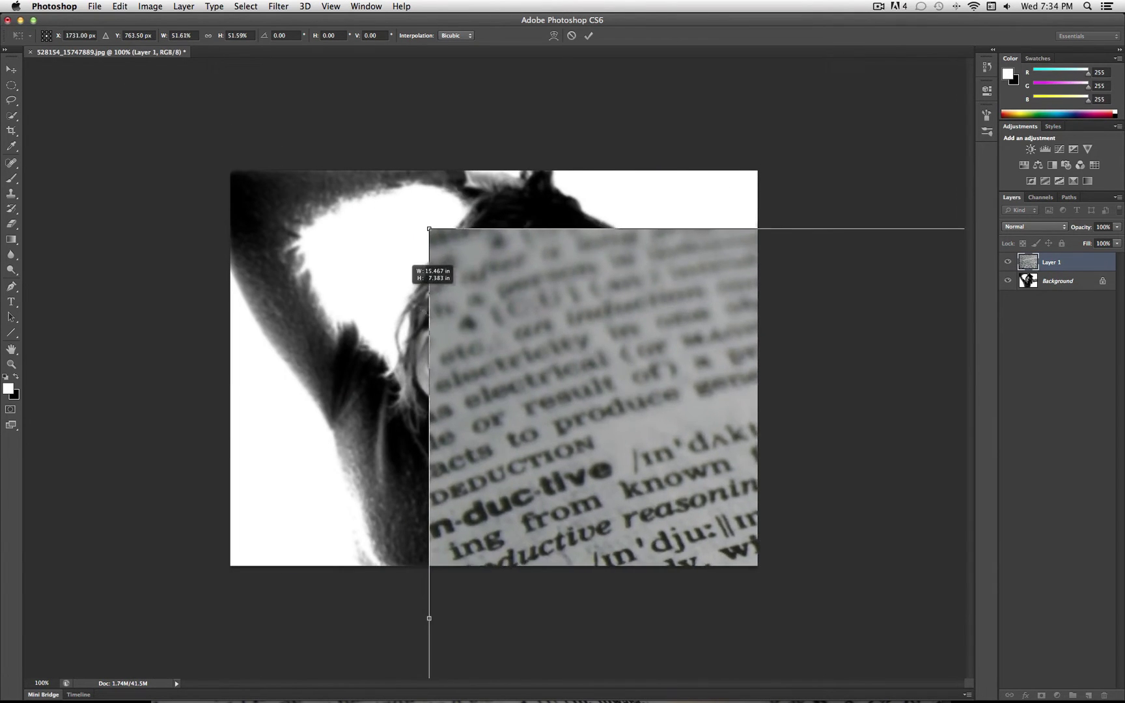
drag(429, 228, 522, 276)
drag(701, 499, 308, 295)
drag(128, 99, 485, 351)
drag(579, 402, 234, 210)
mouse_move(379, 278)
mouse_down()
mouse_move(382, 246)
mouse_move(383, 257)
mouse_move(587, 279)
mouse_move(396, 269)
mouse_up()
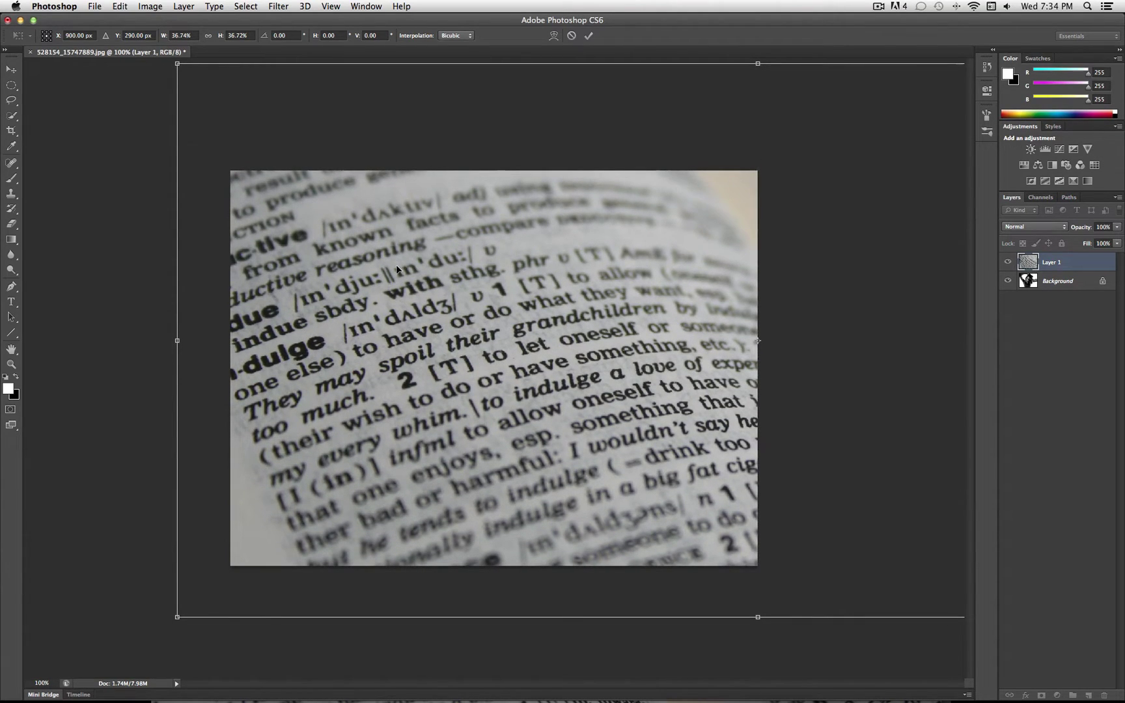
key(Return)
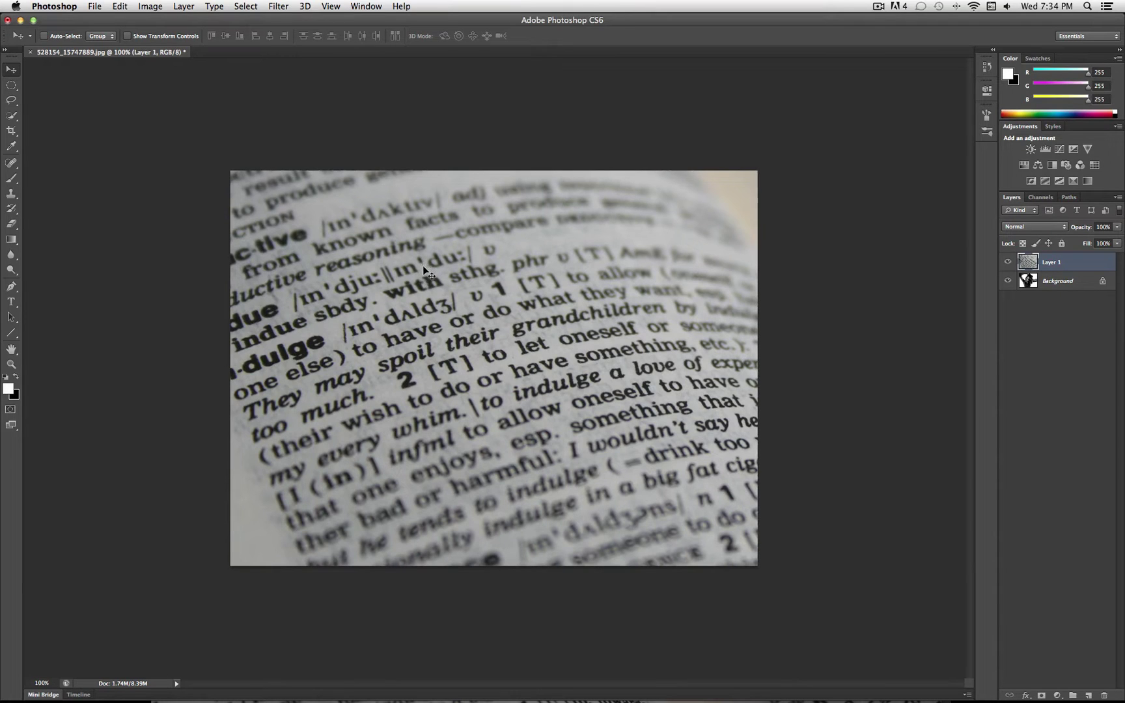
Step: Apply Levels to the dictionary layer with input values 51, 1.00 and 215
click(150, 6)
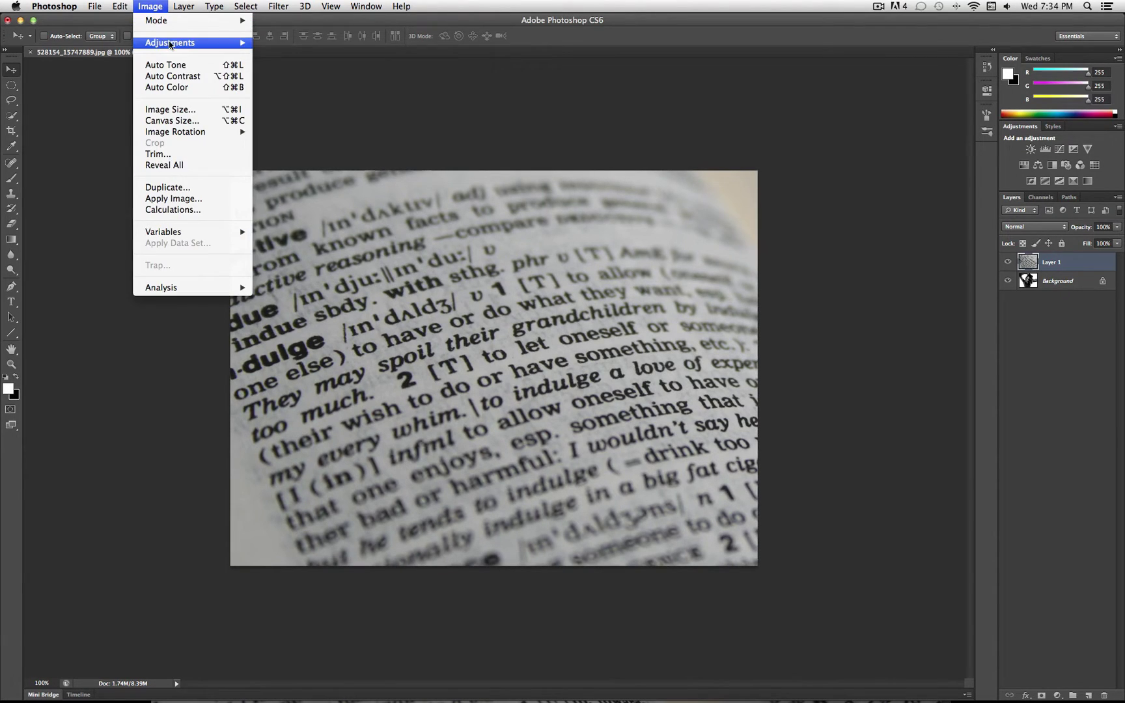
mouse_move(168, 43)
click(302, 59)
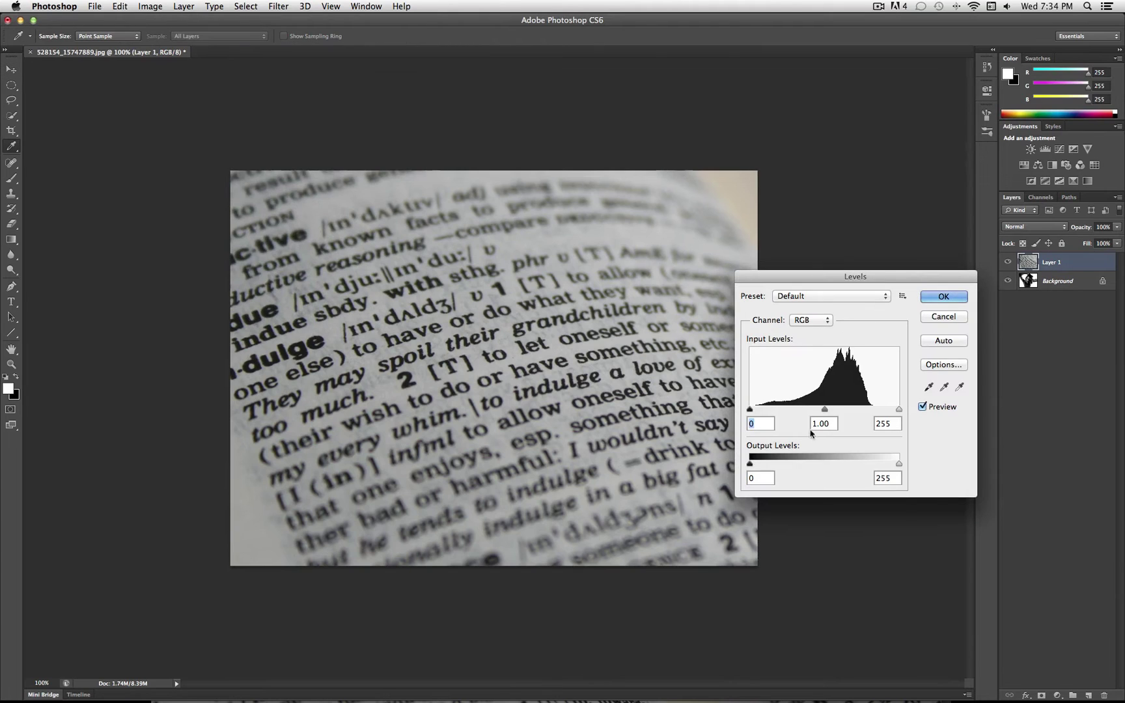
drag(750, 410, 779, 412)
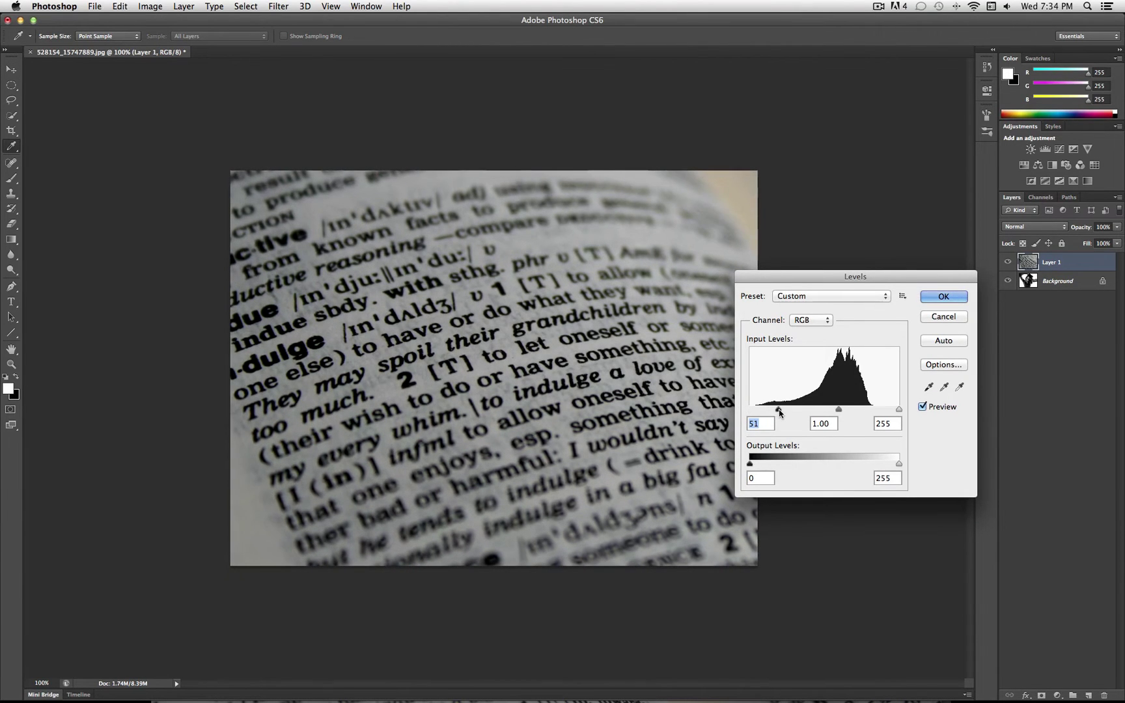
drag(899, 410, 876, 412)
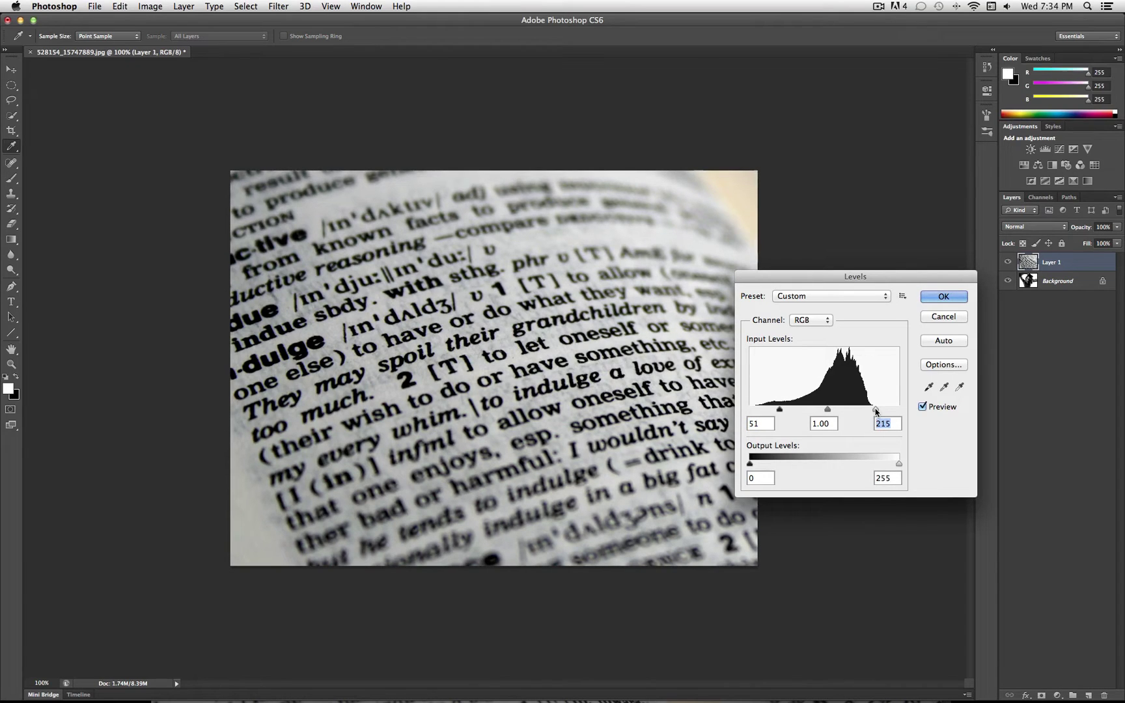
click(939, 298)
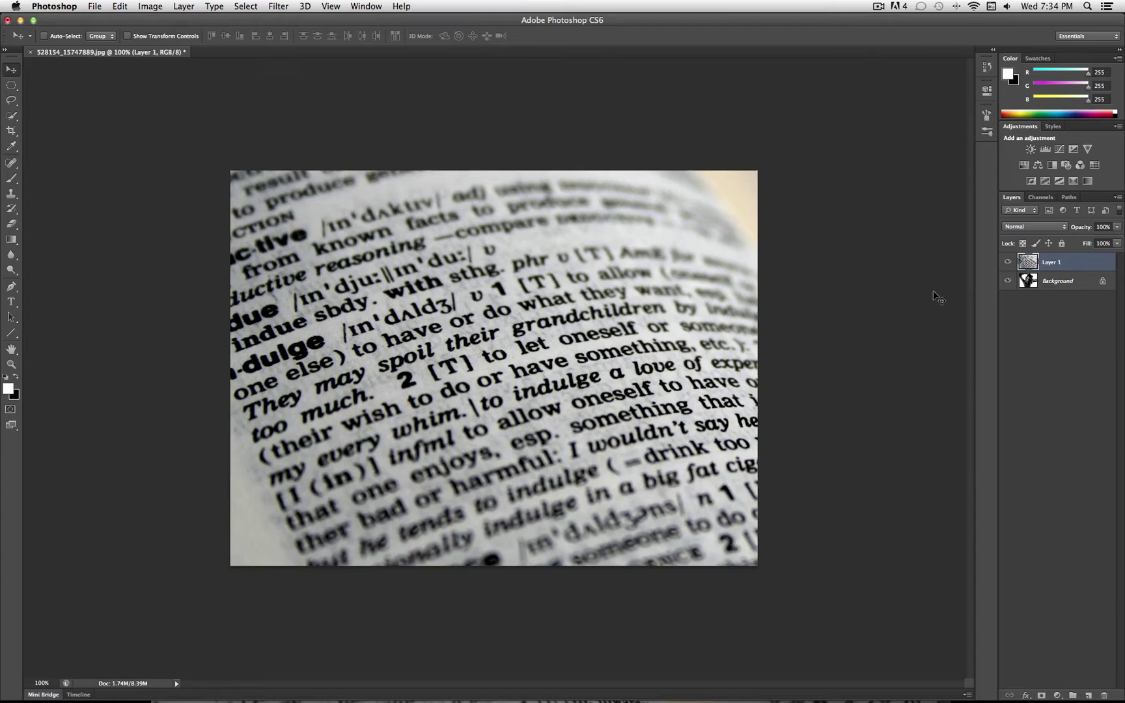
Step: Set Layer 1 to Screen blending and toggle its visibility to compare with the portrait
click(1023, 231)
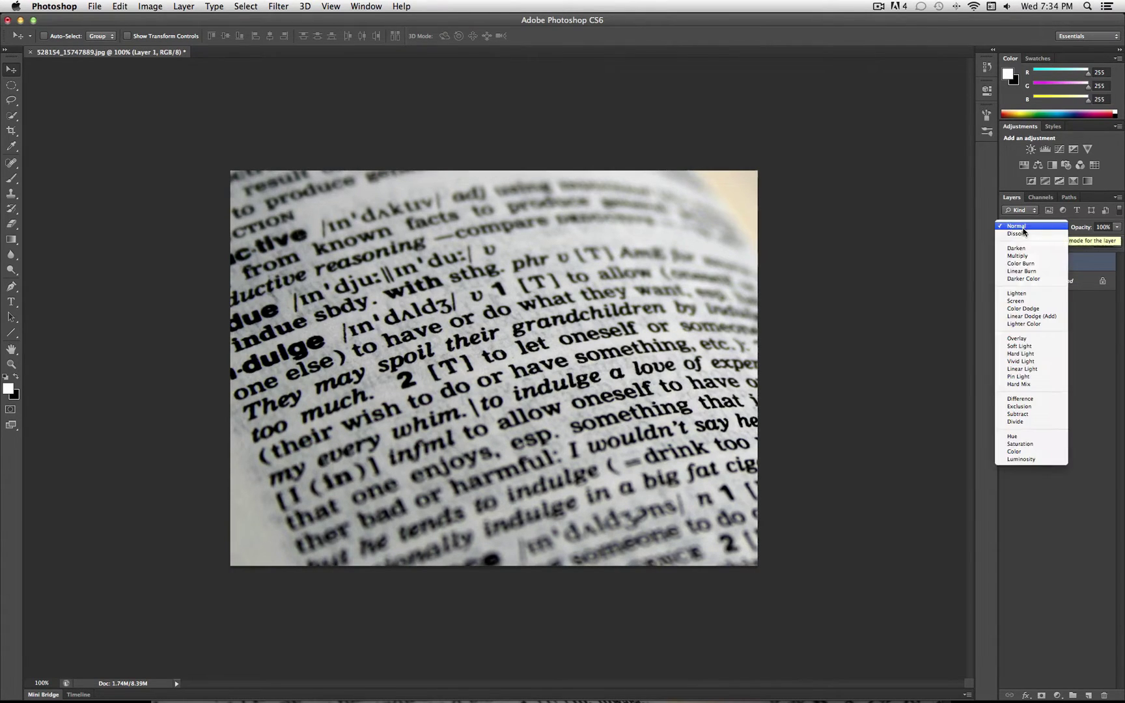
click(1023, 301)
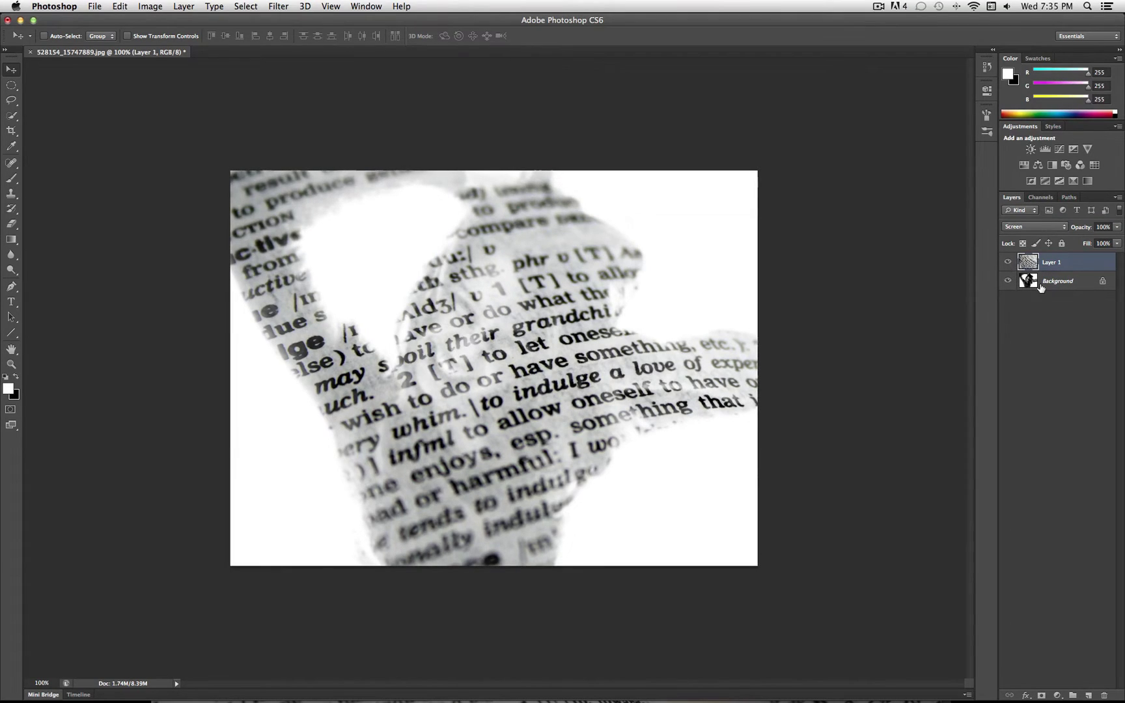
click(1007, 263)
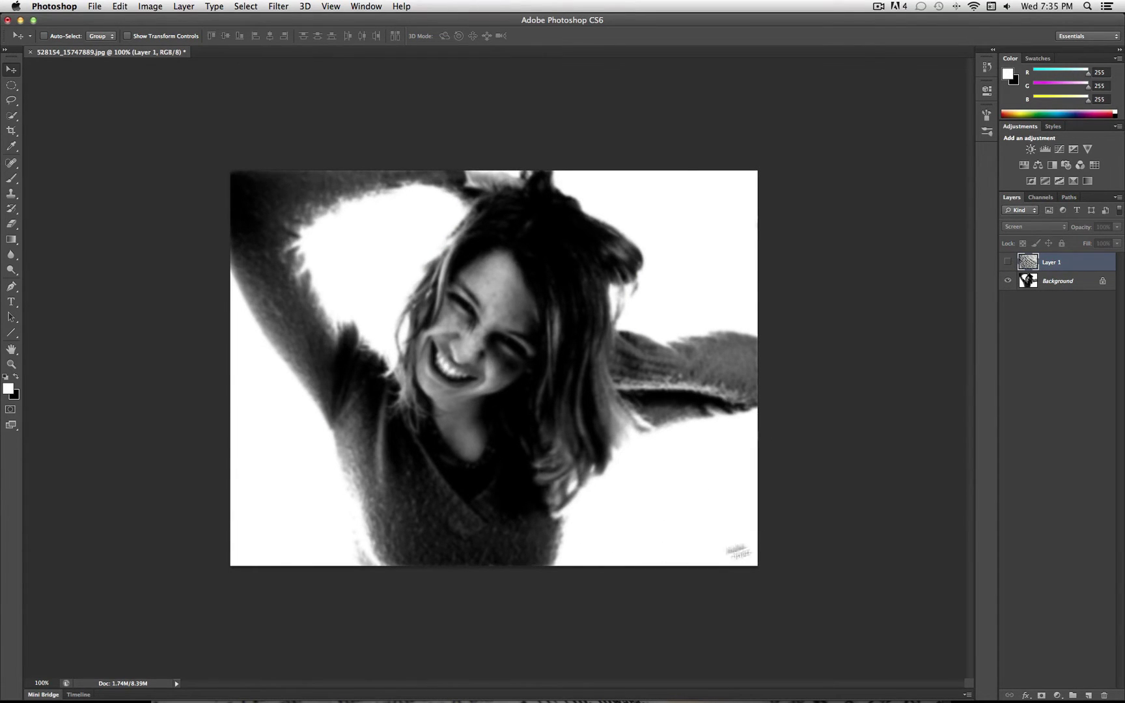
click(1007, 262)
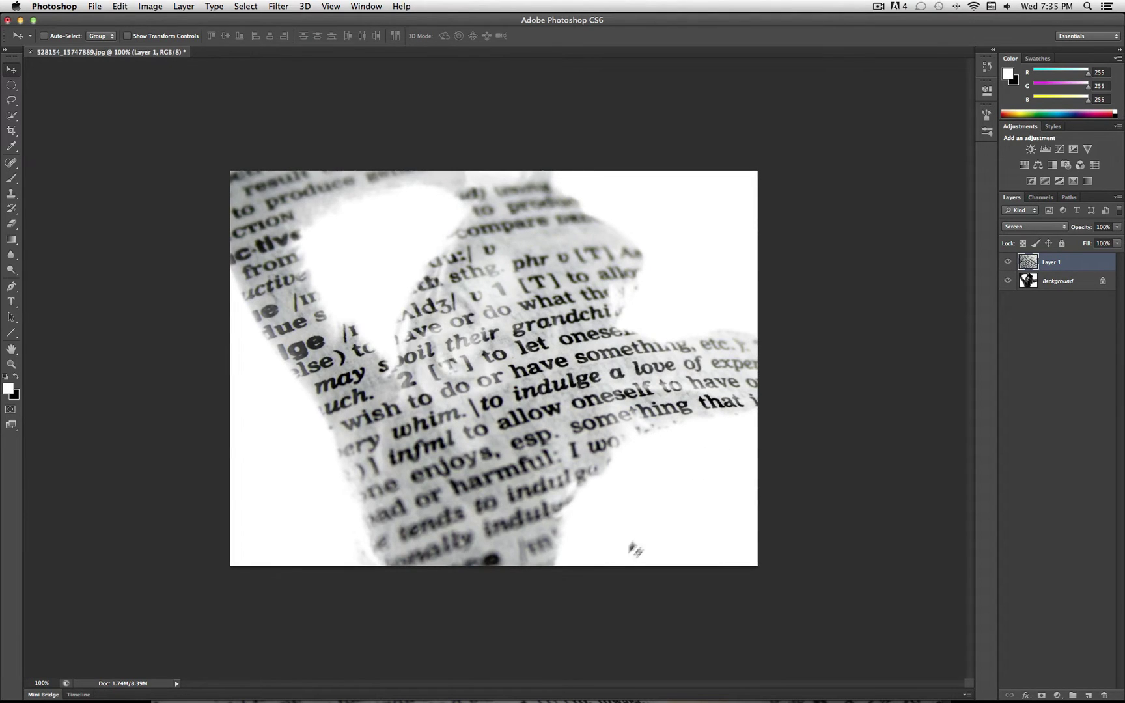
click(1009, 264)
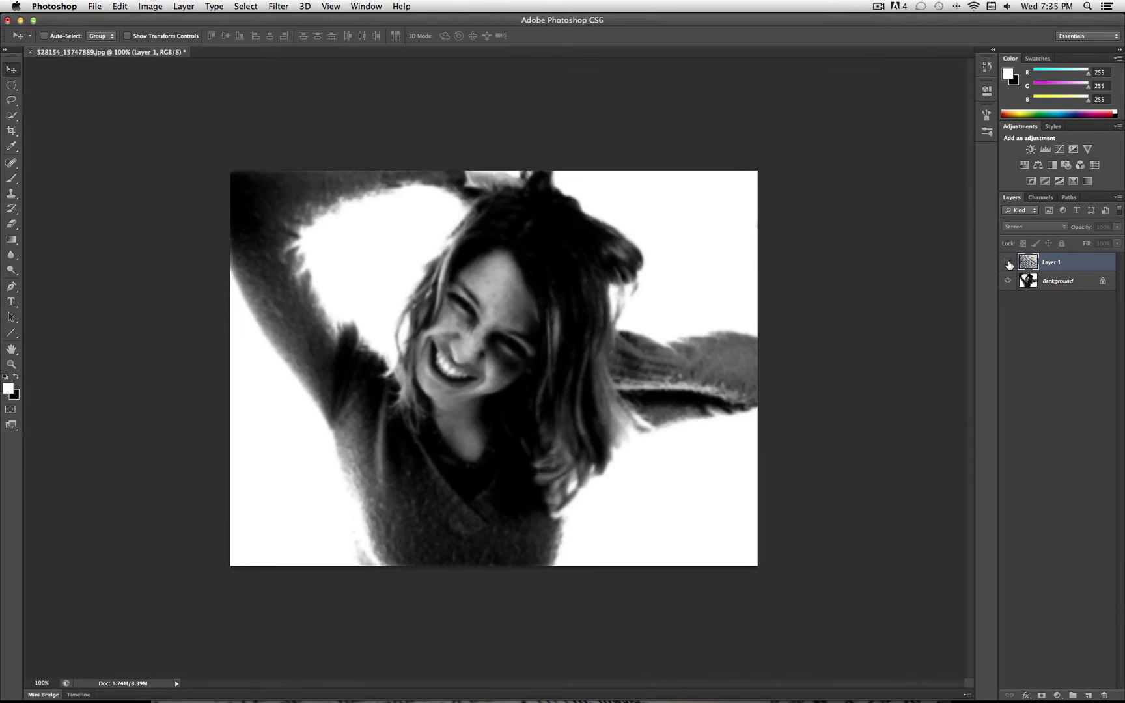
click(1009, 264)
Step: Compare with Normal blending, return to Screen, and nudge the text down slightly
click(1017, 226)
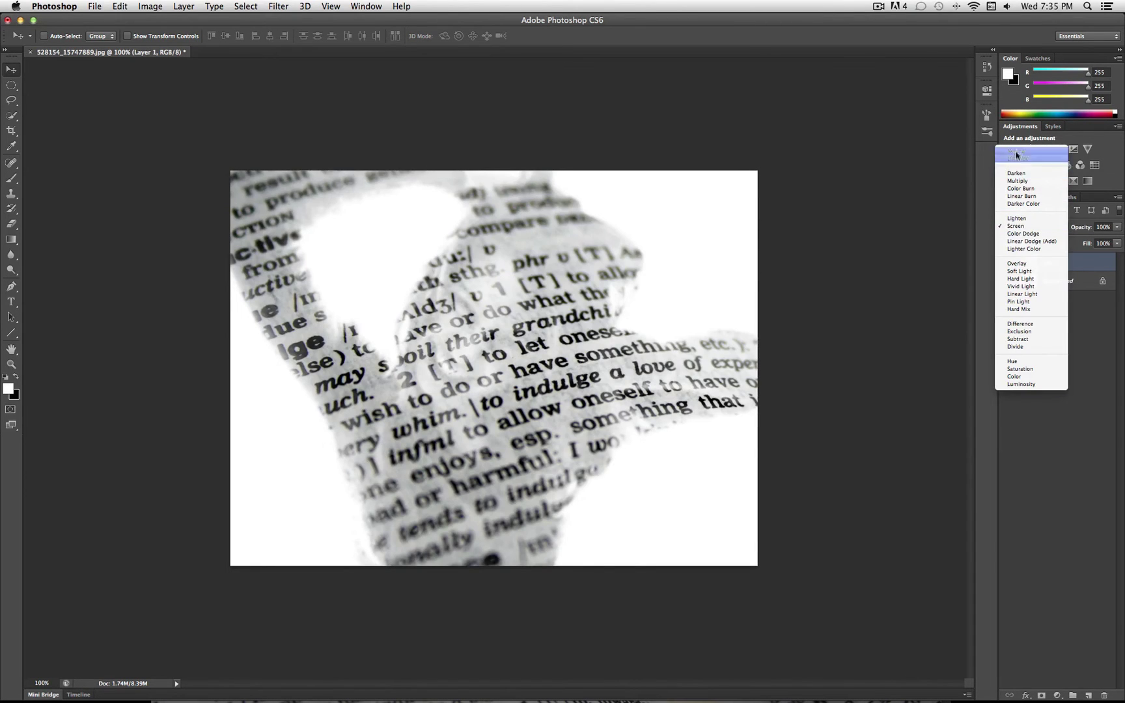
click(1017, 152)
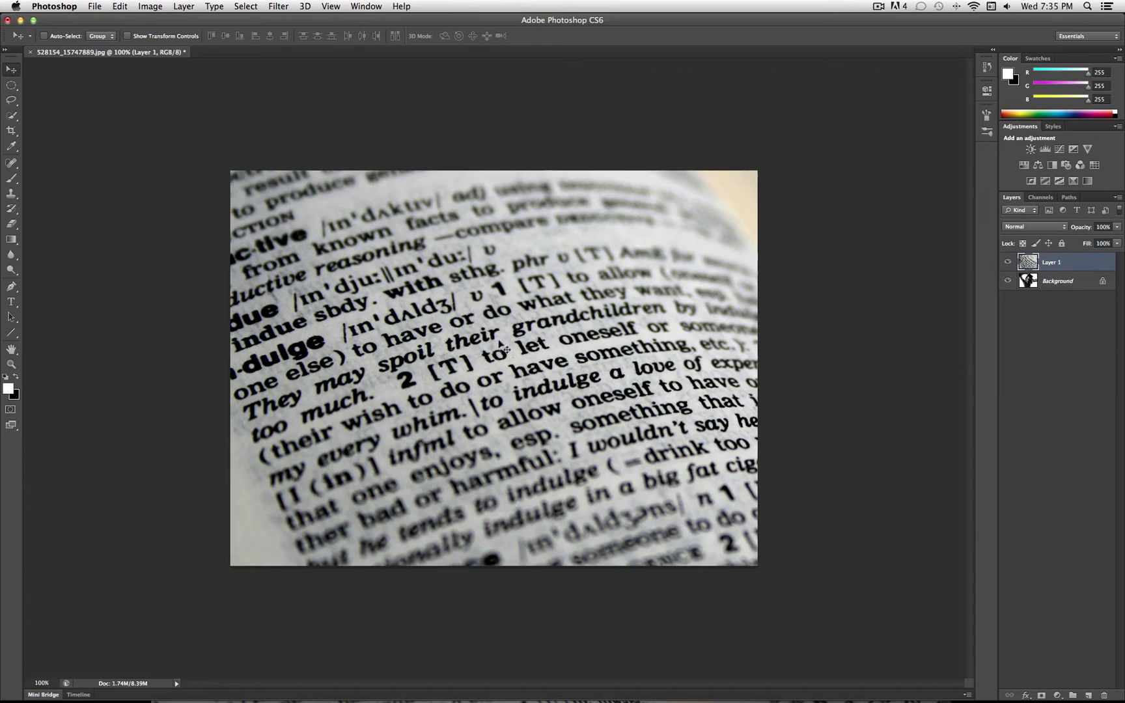
click(1025, 227)
click(1024, 294)
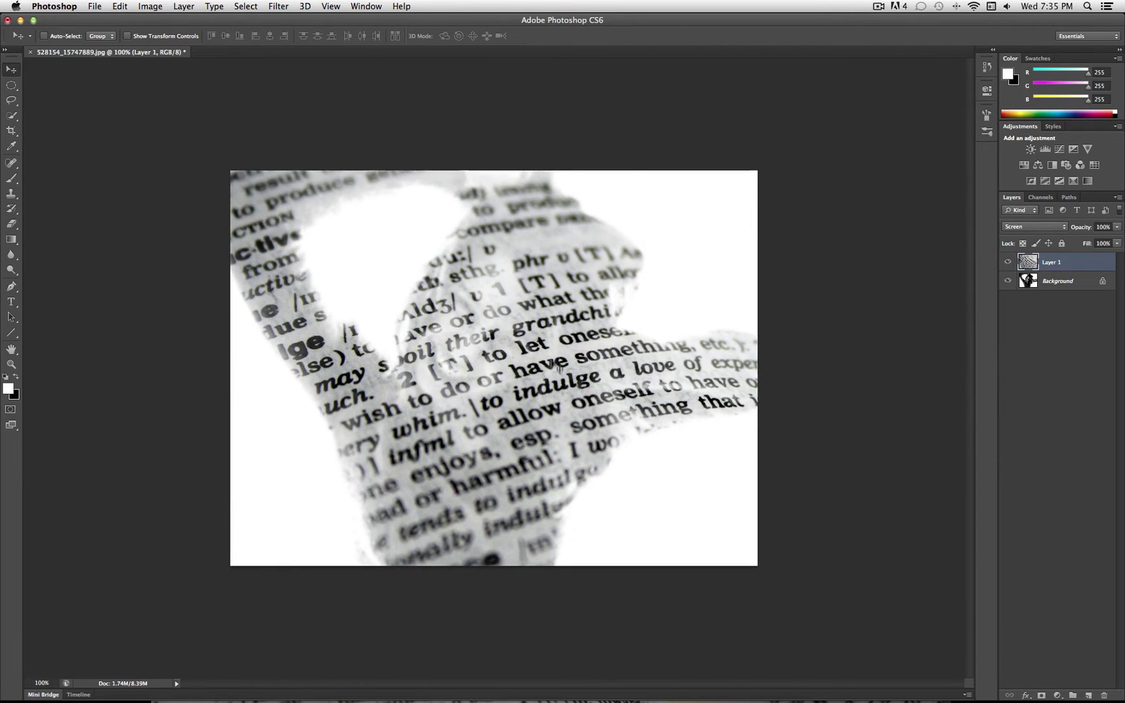
mouse_move(542, 380)
mouse_down()
mouse_move(503, 392)
mouse_move(555, 400)
mouse_up()
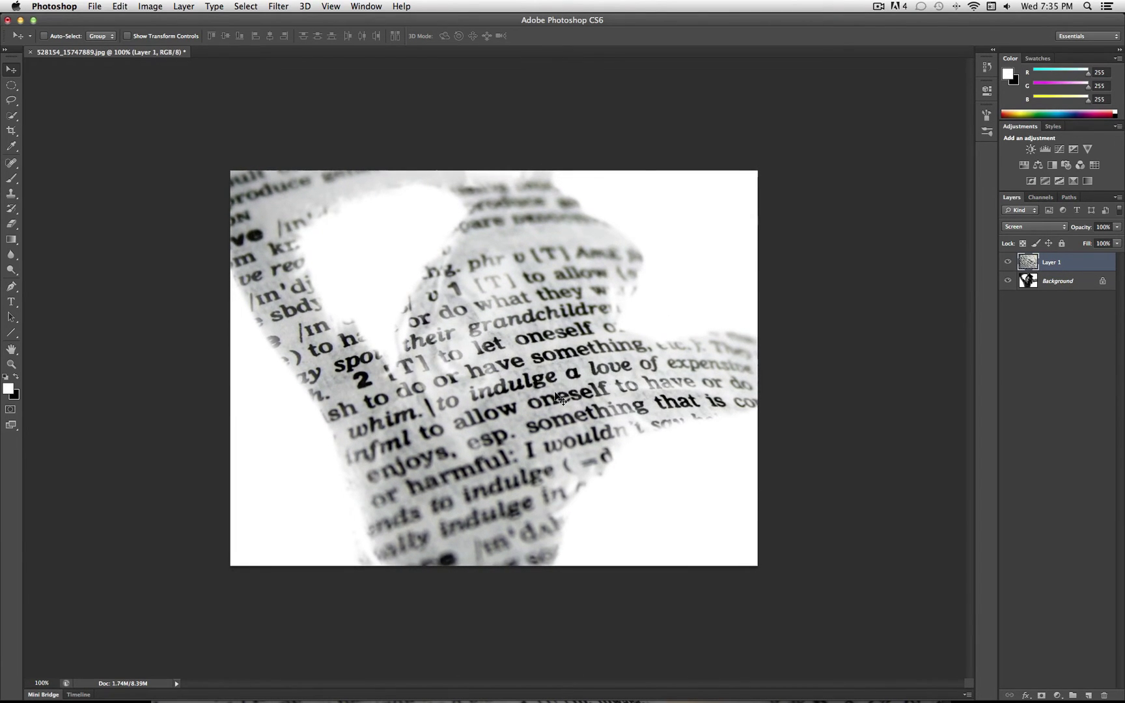
Step: Scale the dictionary text to about 89% and shift it to sit inside the silhouette
mouse_move(518, 359)
mouse_down()
mouse_move(521, 390)
mouse_move(515, 369)
mouse_up()
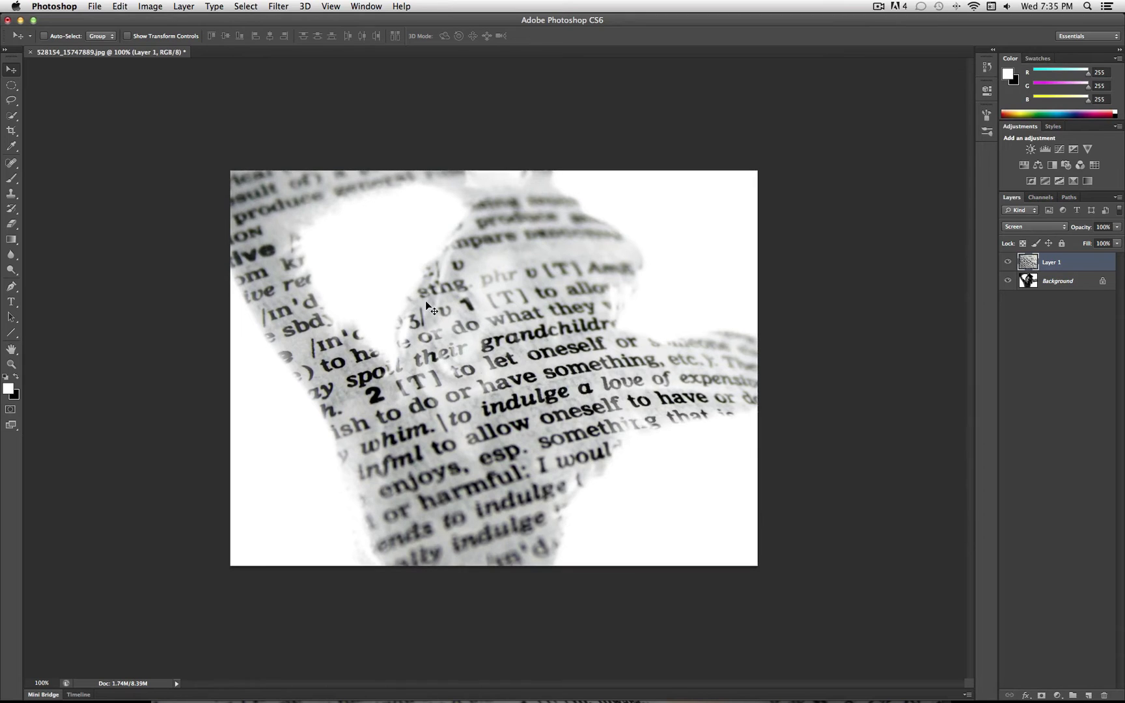
key(ctrl+t)
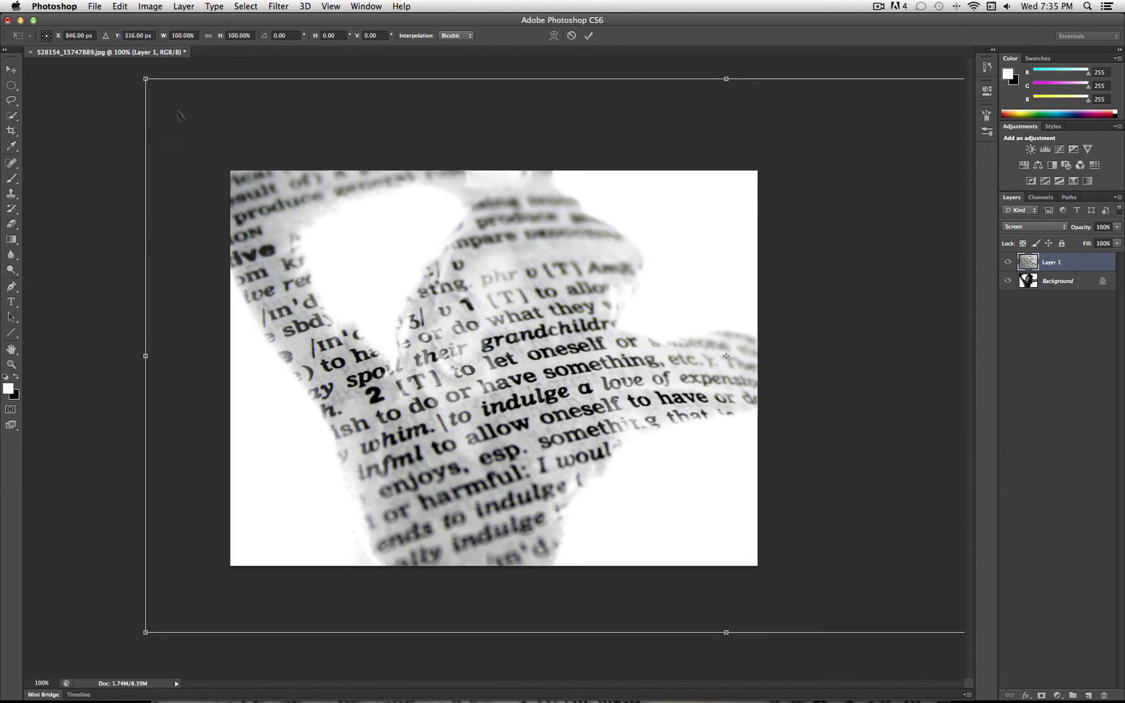
drag(145, 79, 210, 110)
drag(359, 232, 348, 231)
key(Return)
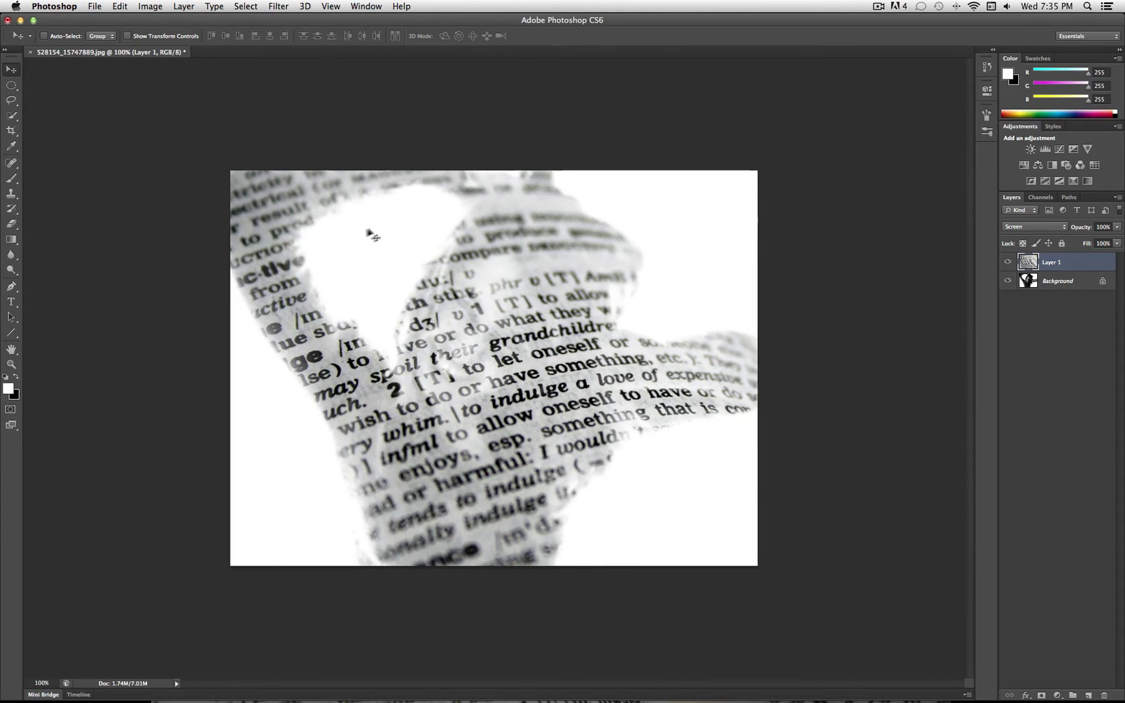
Step: Lower Layer 1's opacity to 90%
click(1117, 226)
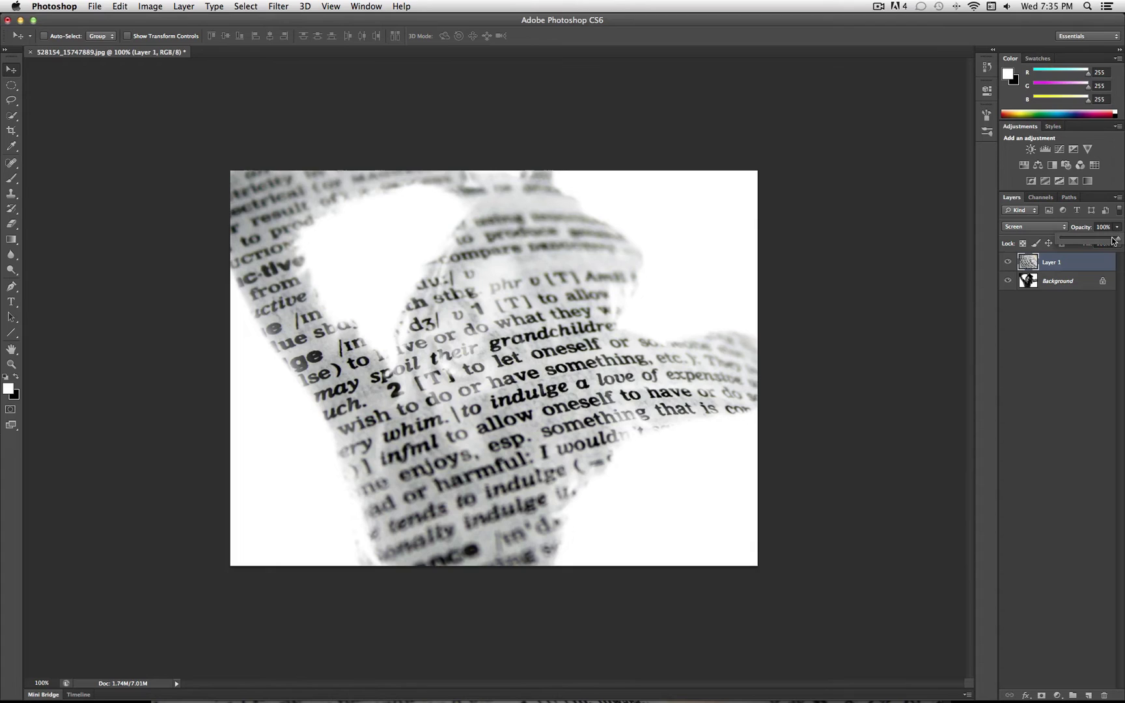
drag(1116, 239, 1112, 240)
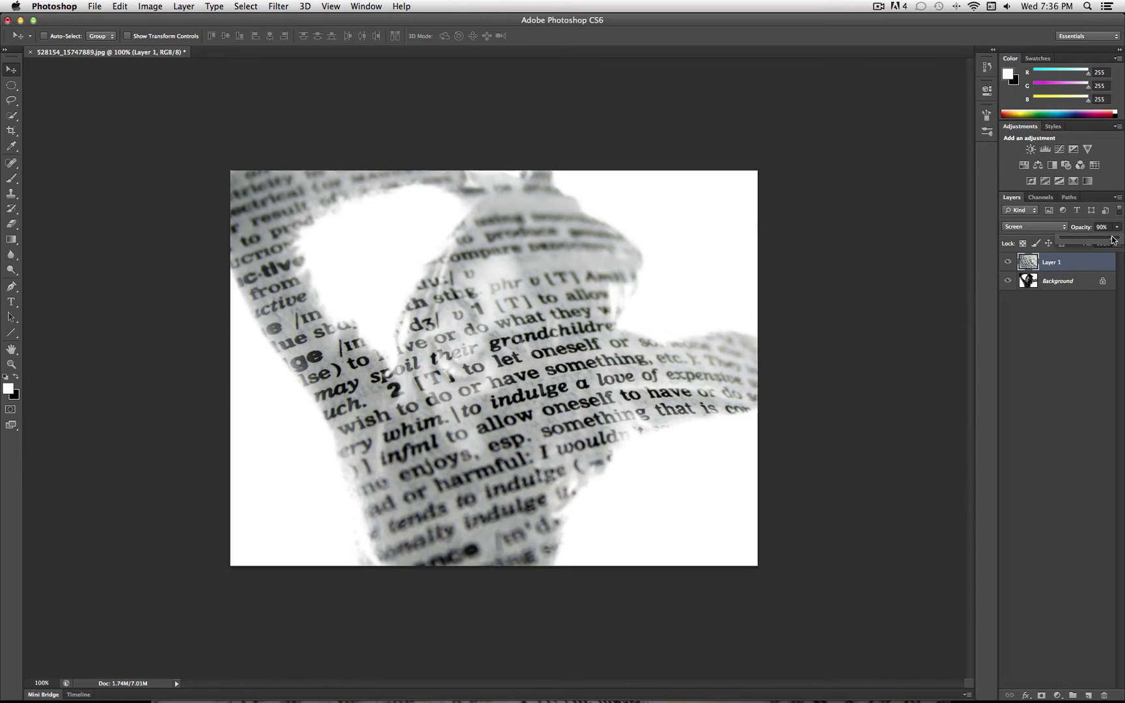
click(1120, 231)
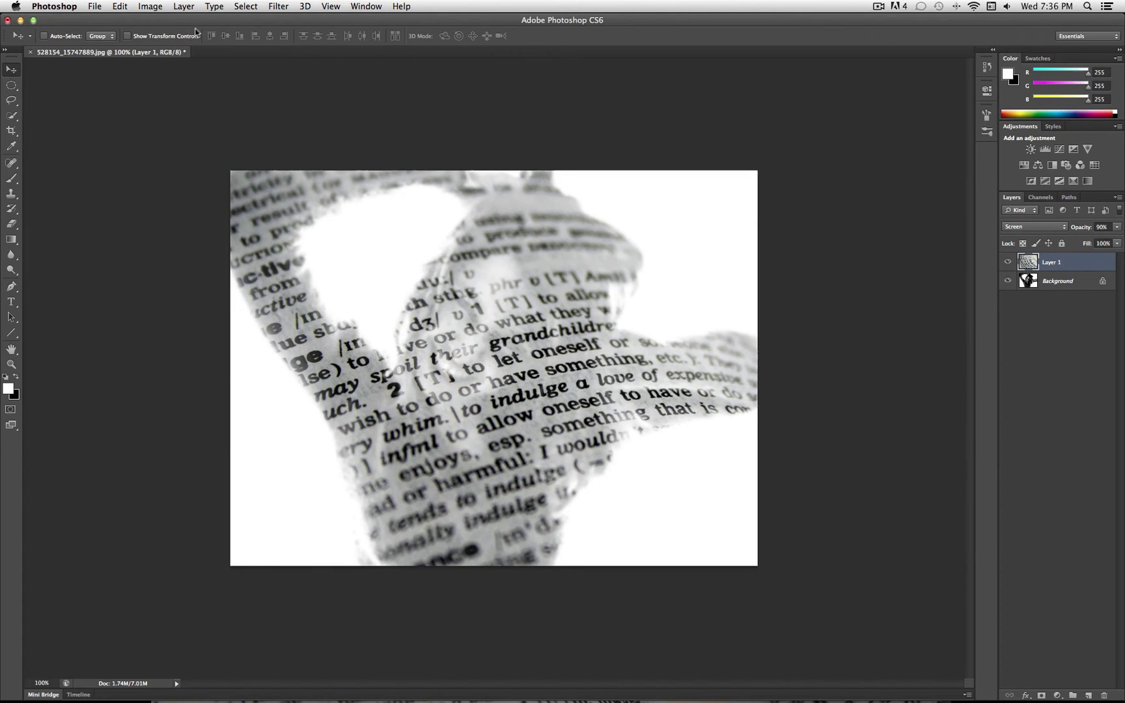
Step: Add a Black & White 1 adjustment layer above the text and adjust its Reds slider
click(188, 10)
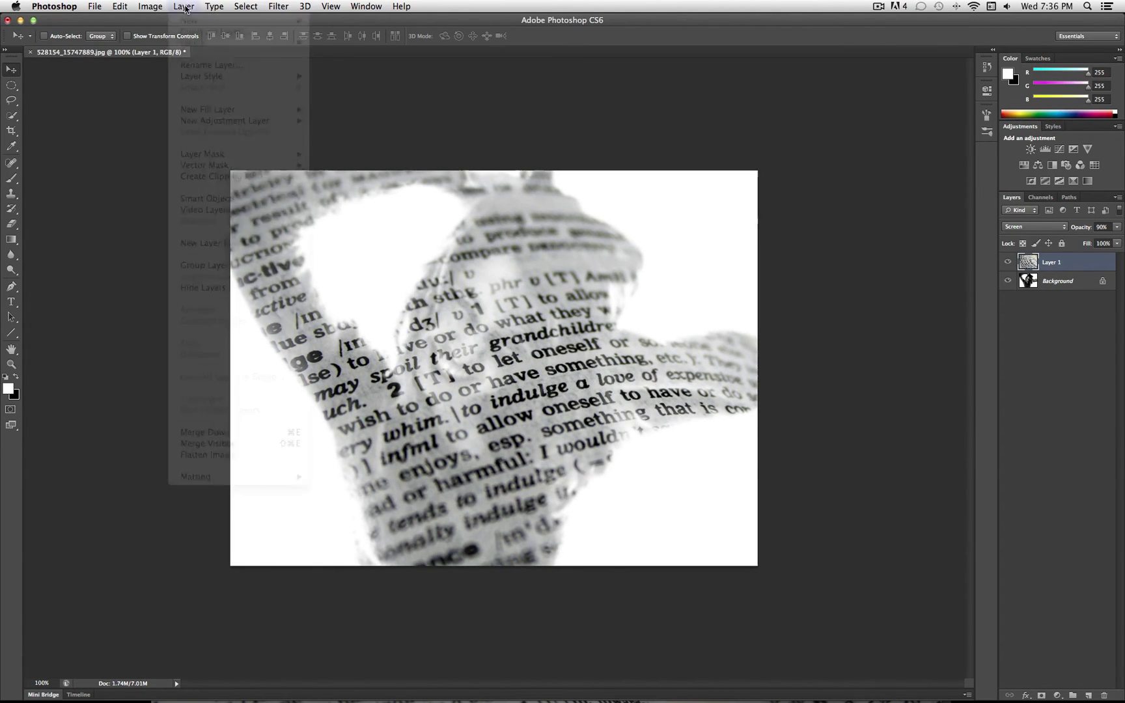
mouse_move(272, 122)
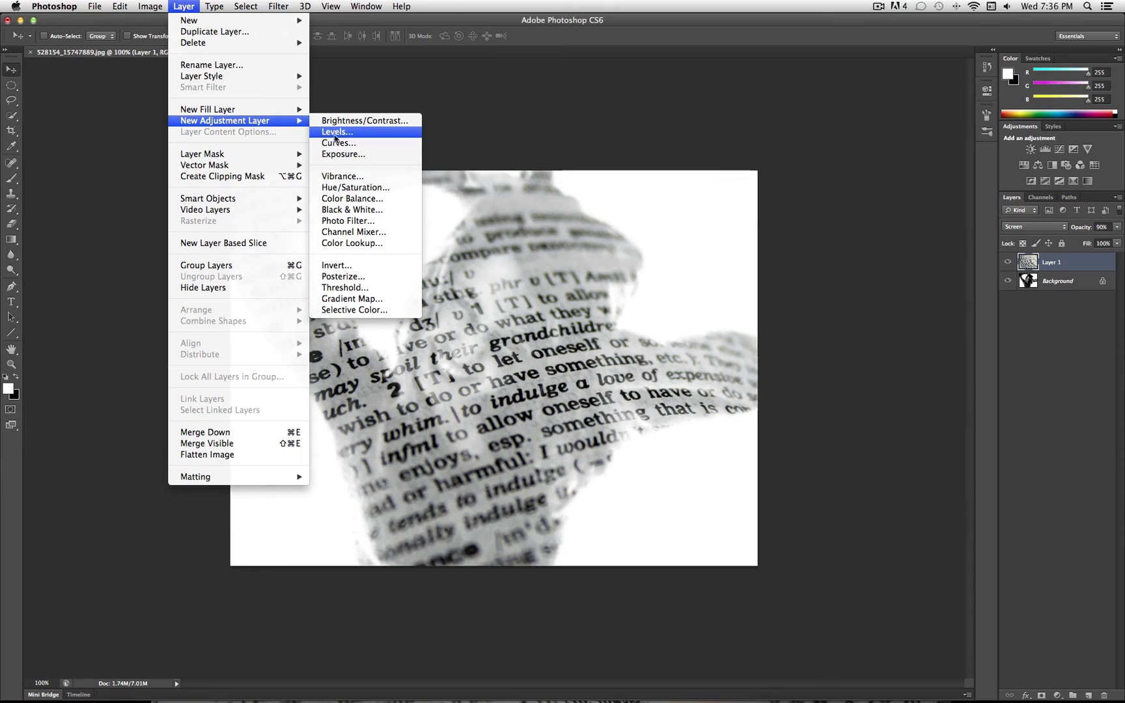
click(393, 209)
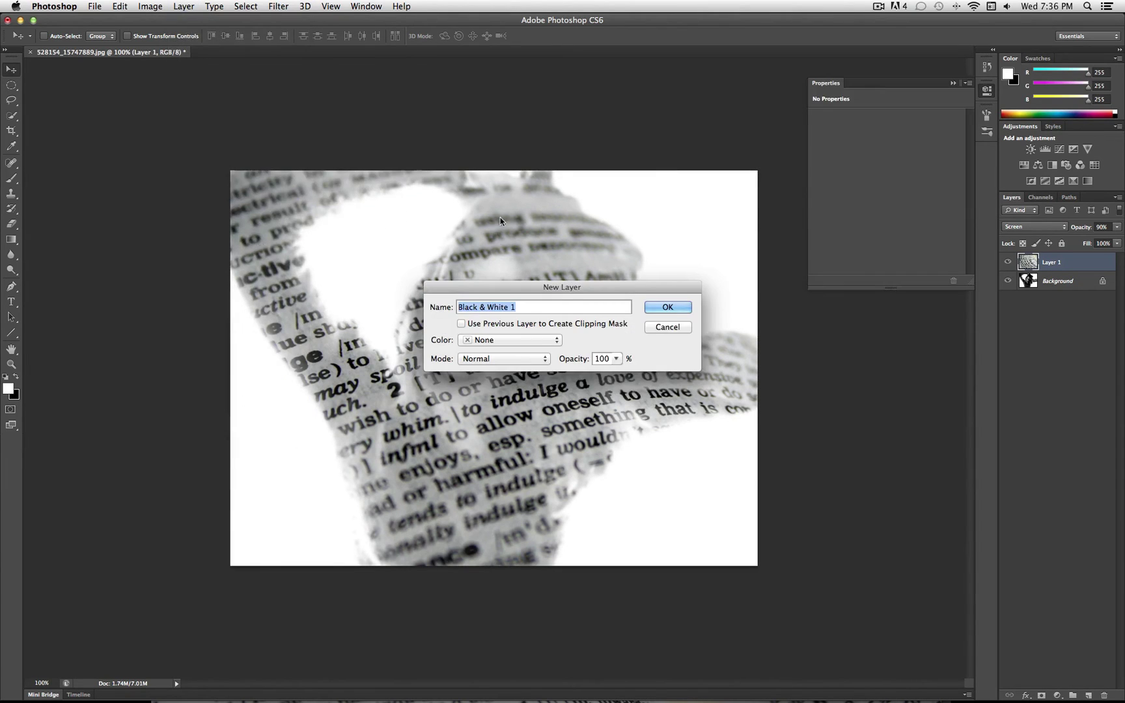
click(668, 307)
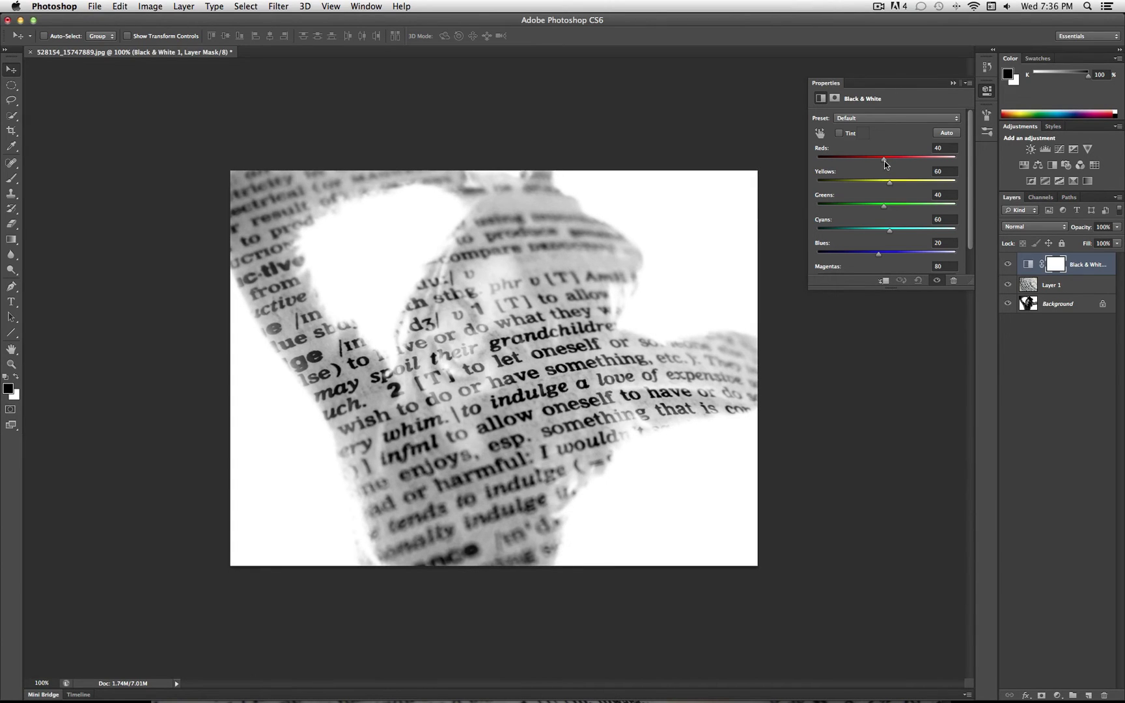
drag(884, 160, 892, 231)
Step: Enable Tint on the Black & White layer using the pale blue colour eef8ff
click(839, 133)
click(862, 133)
click(423, 239)
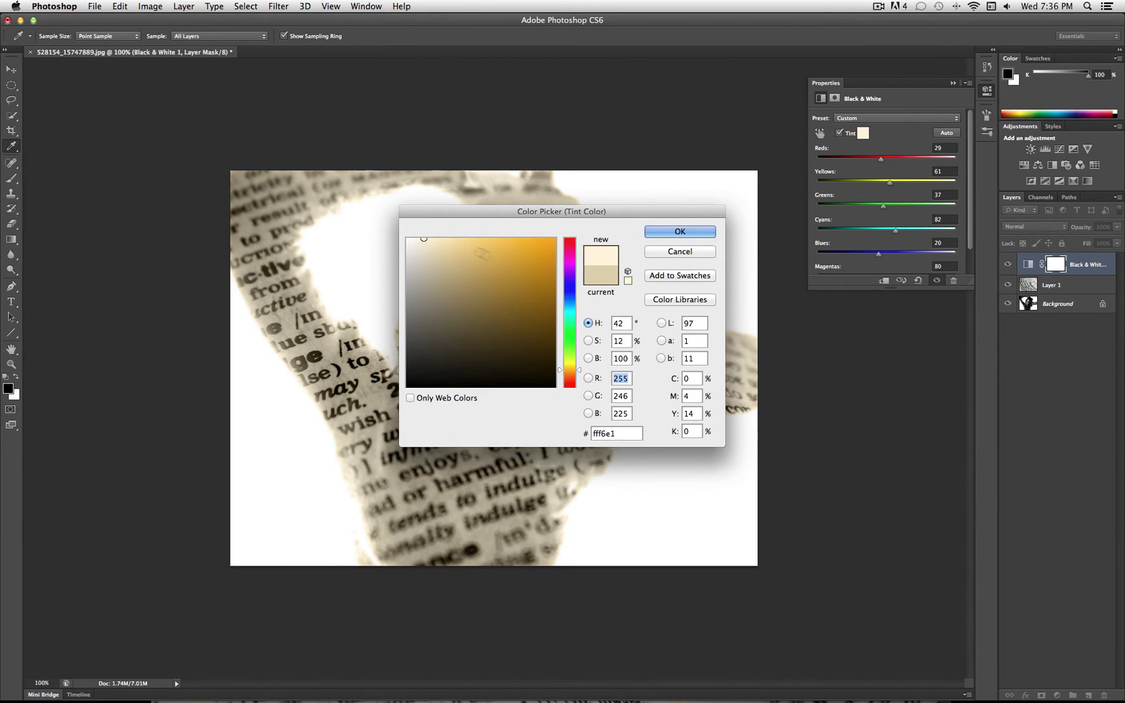
click(569, 301)
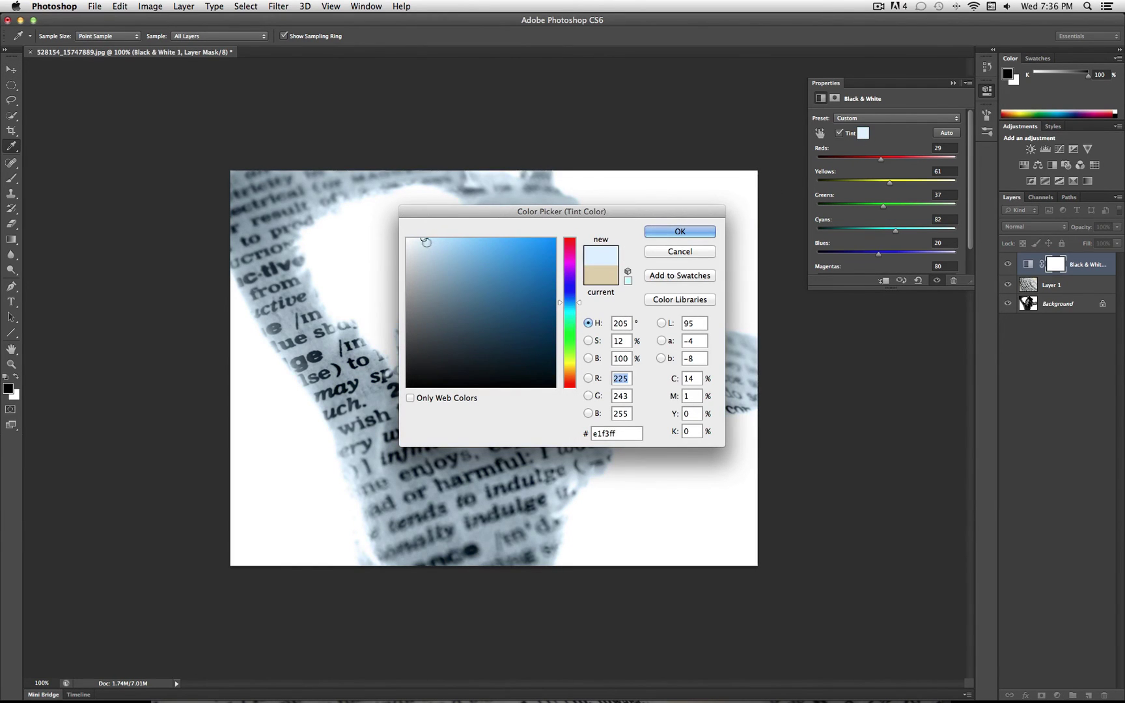
mouse_move(427, 241)
mouse_down()
mouse_move(419, 230)
mouse_move(411, 258)
mouse_move(415, 229)
mouse_up()
drag(605, 216, 846, 331)
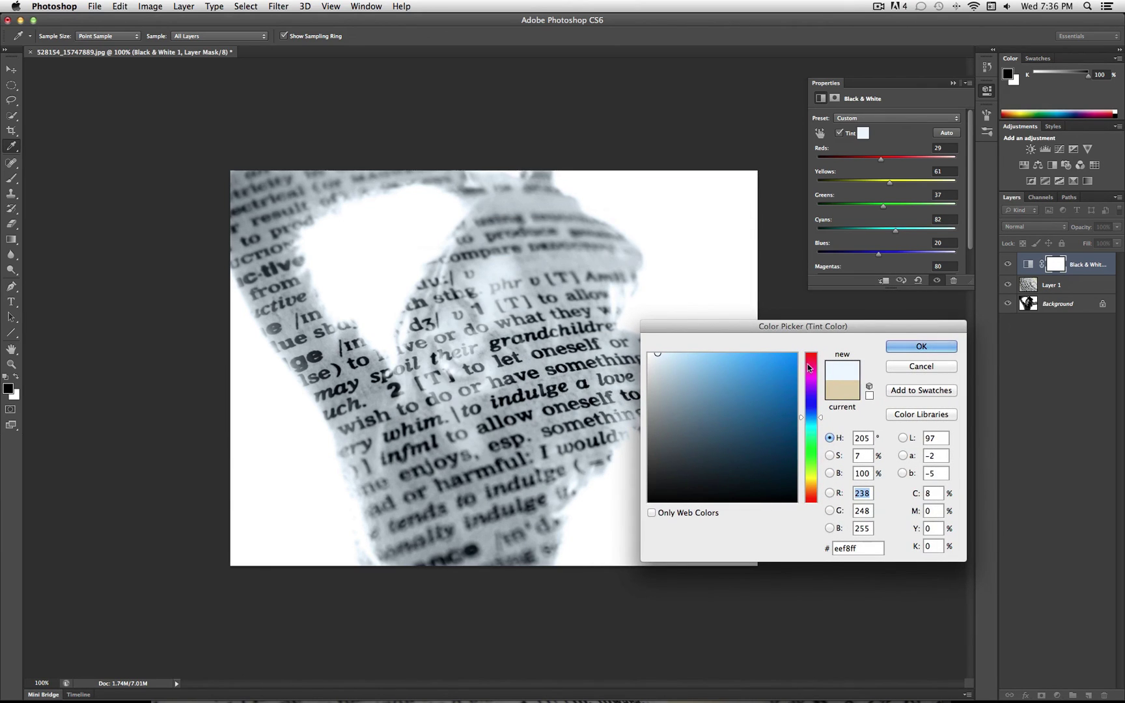
click(913, 349)
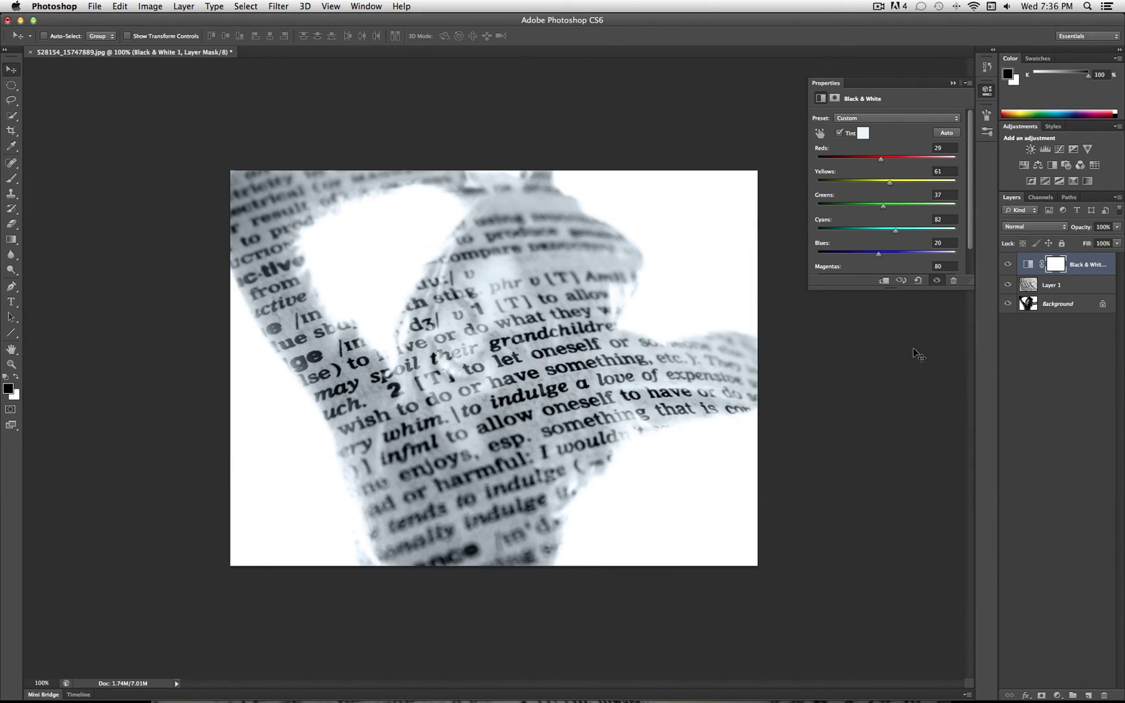